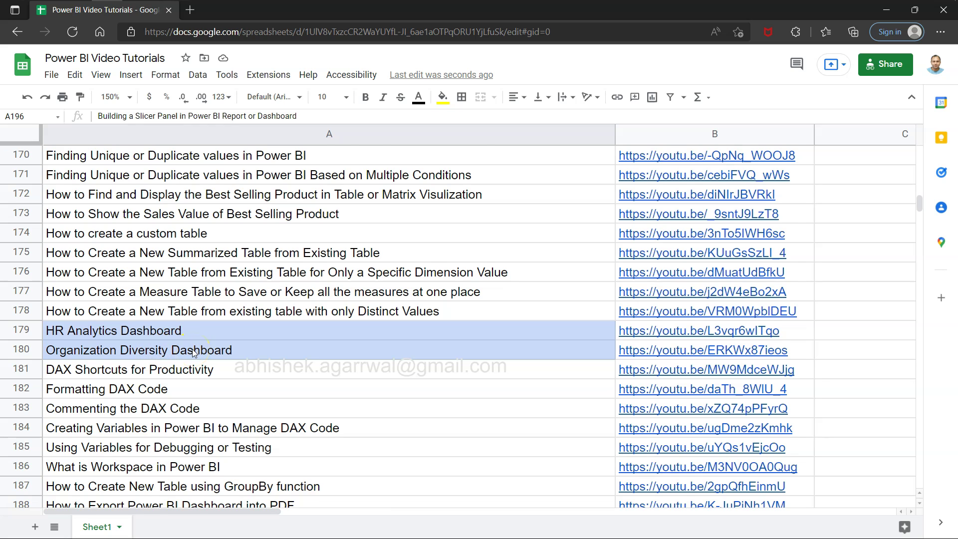
# Look through the highlighted dashboard entries in the Power BI video list and switch to the HR Analytics Dashboard report in Power BI Desktop.
pyautogui.scroll(5, 193, 353)
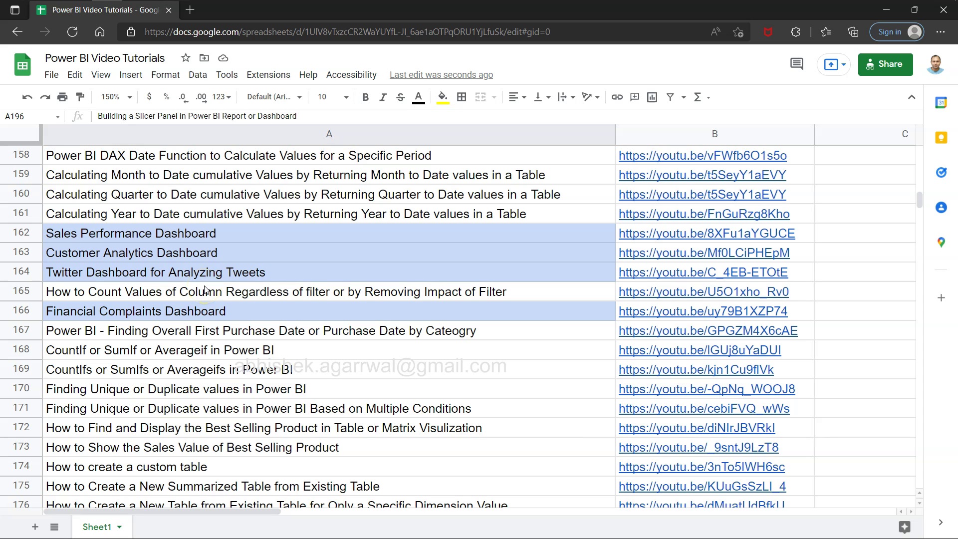
pyautogui.scroll(-9, 204, 291)
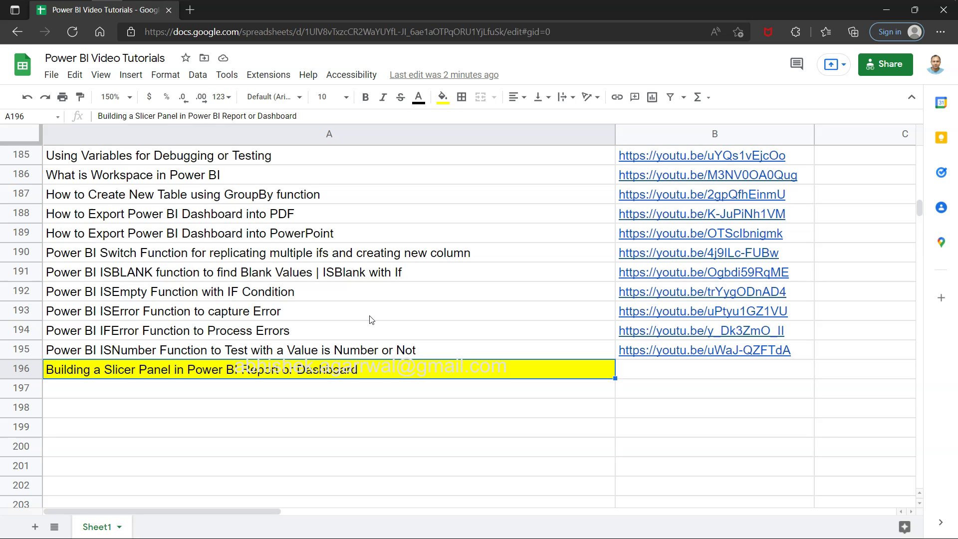
pyautogui.hotkey('alt', 'Tab')
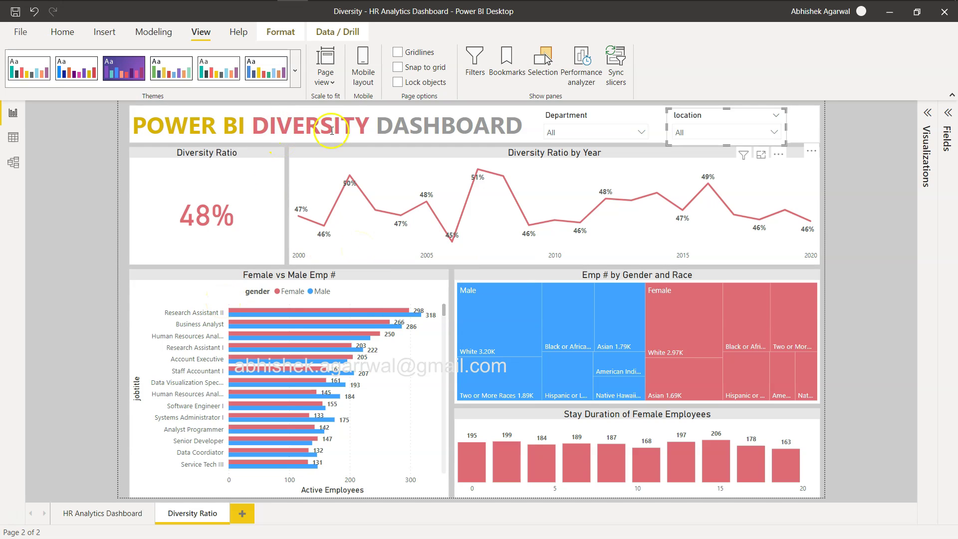
# Filter the diversity dashboard to the Product Management department with the Department slicer.
pyautogui.click(877, 203)
pyautogui.click(641, 133)
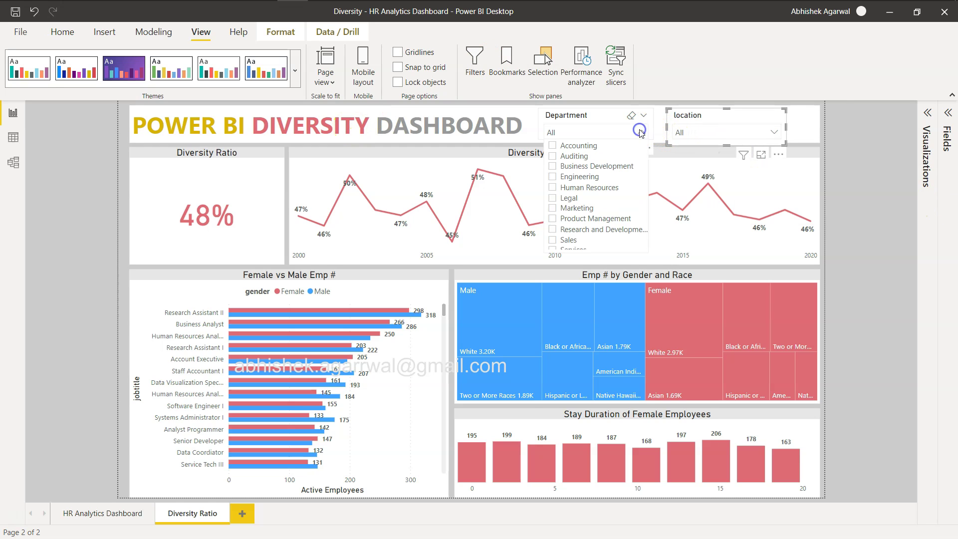
pyautogui.click(571, 181)
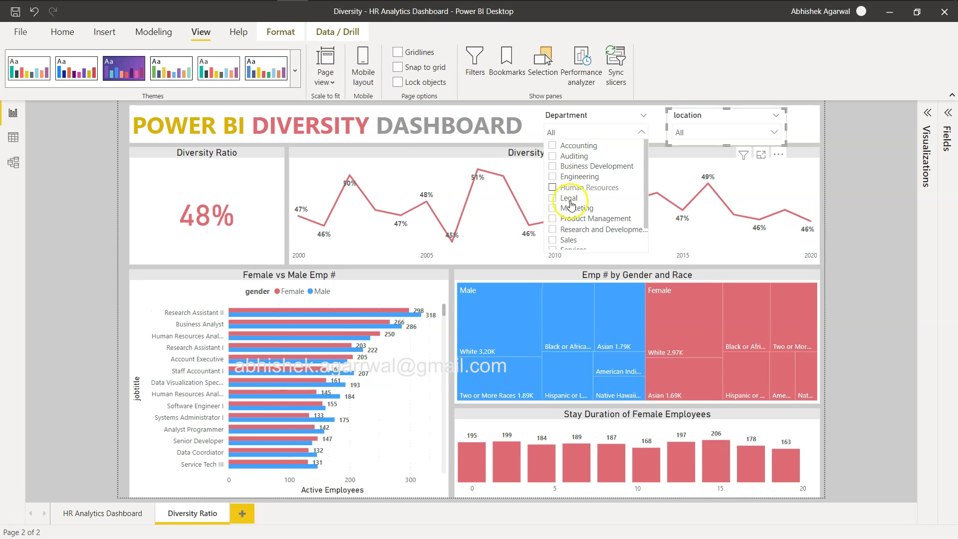
pyautogui.click(568, 220)
# Try the location slicer with Remote and Headquarters, and clear its selection.
pyautogui.click(774, 132)
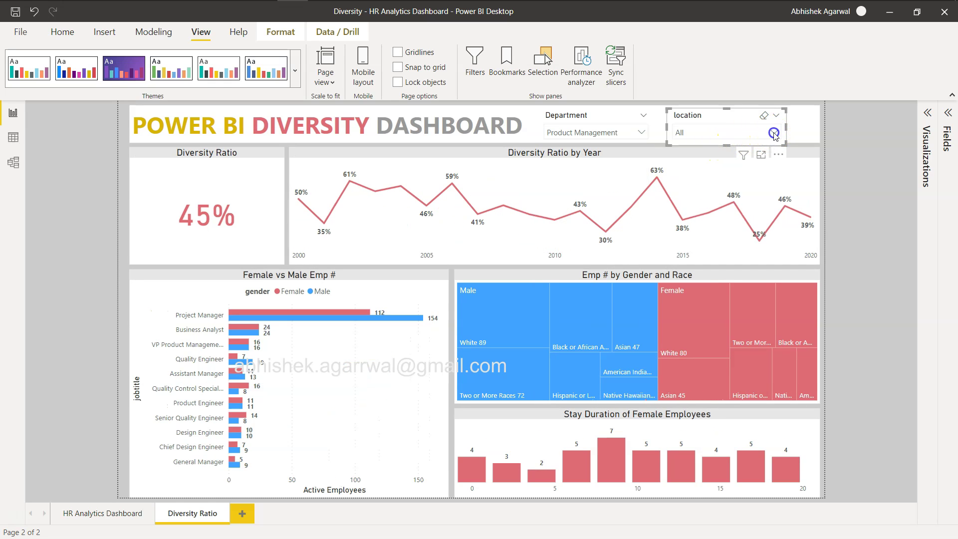
pyautogui.click(698, 155)
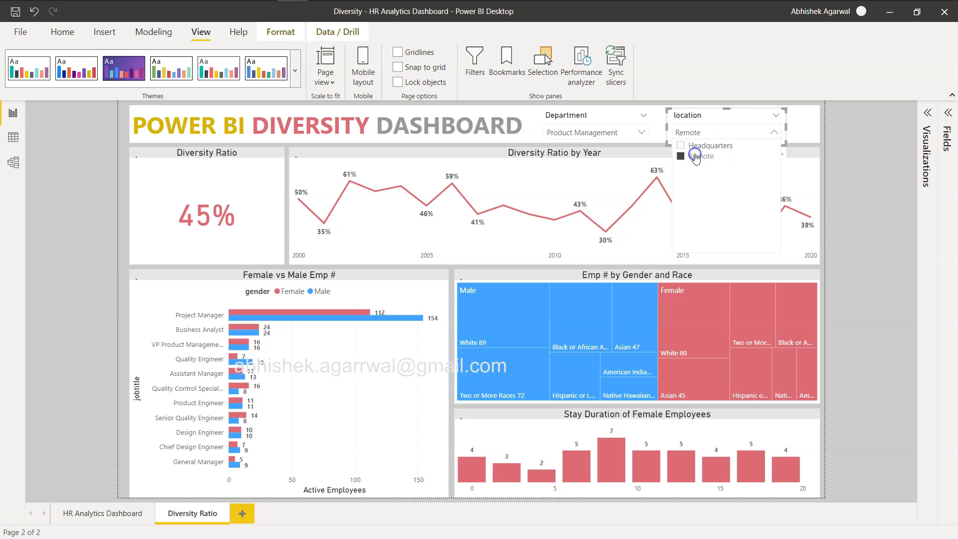
pyautogui.click(700, 146)
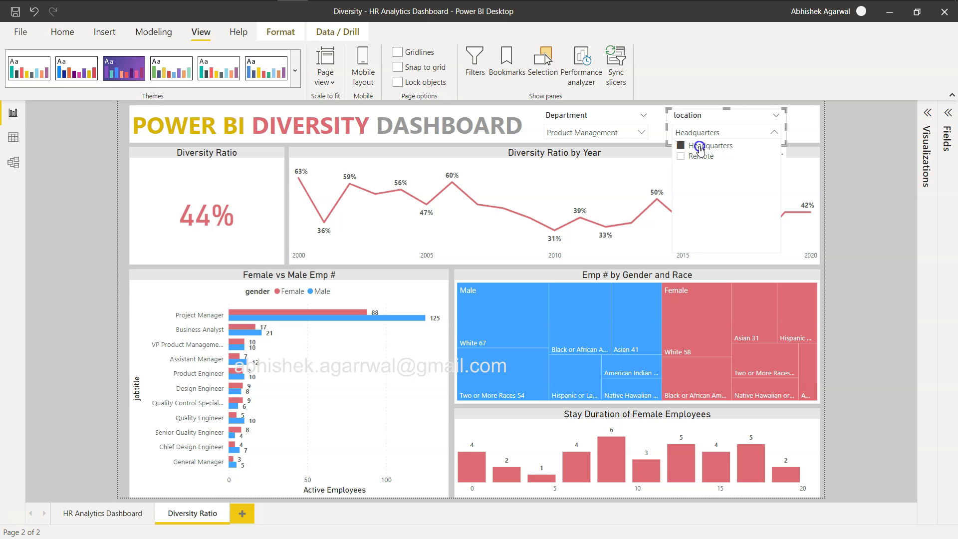
pyautogui.click(700, 148)
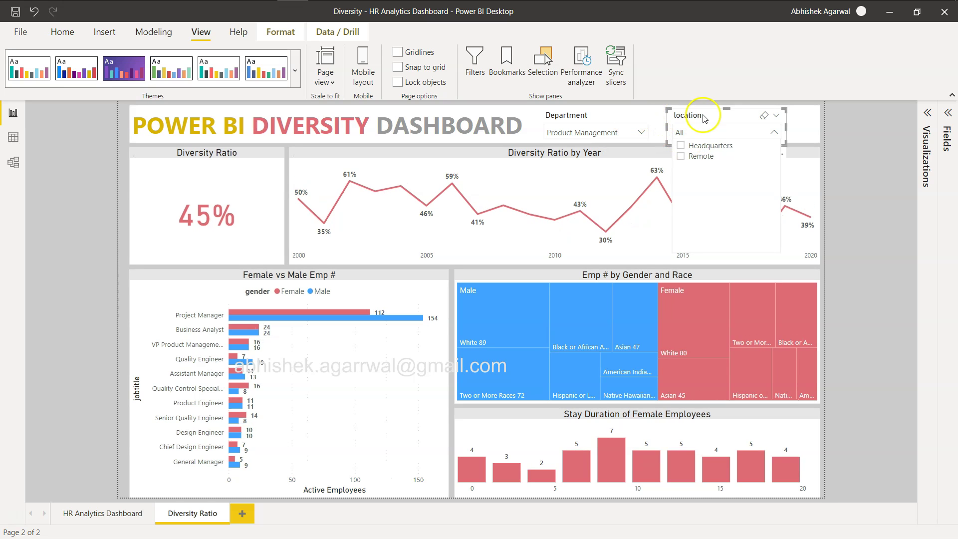
pyautogui.click(870, 200)
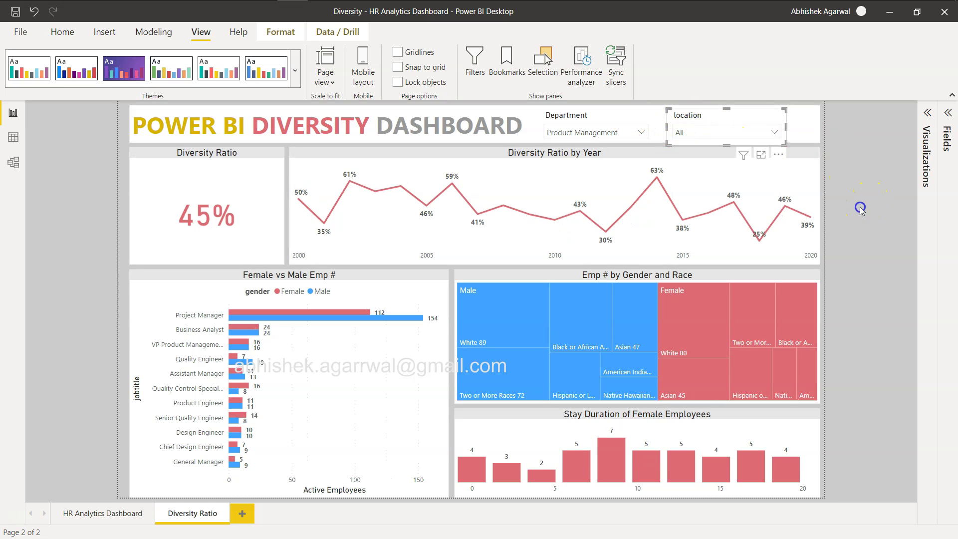
# Examine which fields the Human Resources table offers for slicers.
pyautogui.click(948, 117)
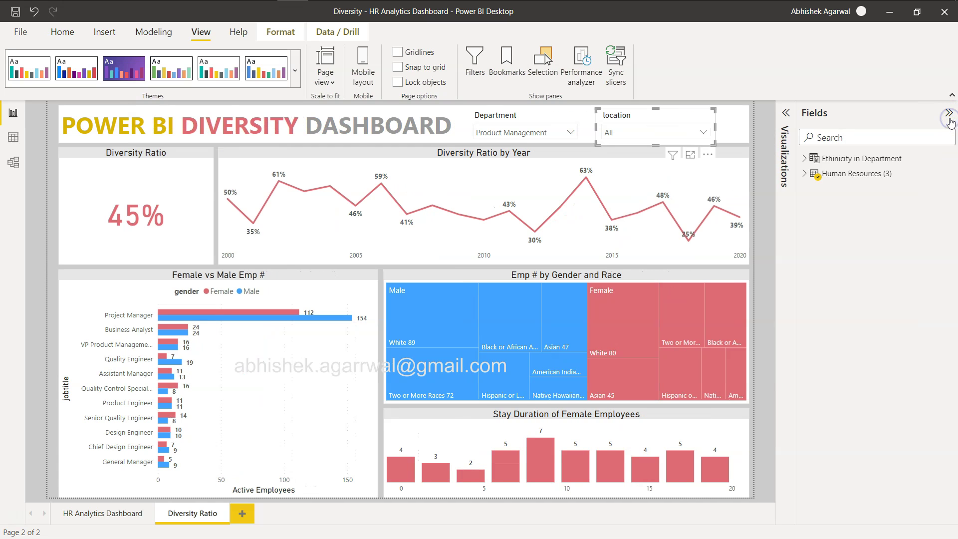
pyautogui.click(805, 174)
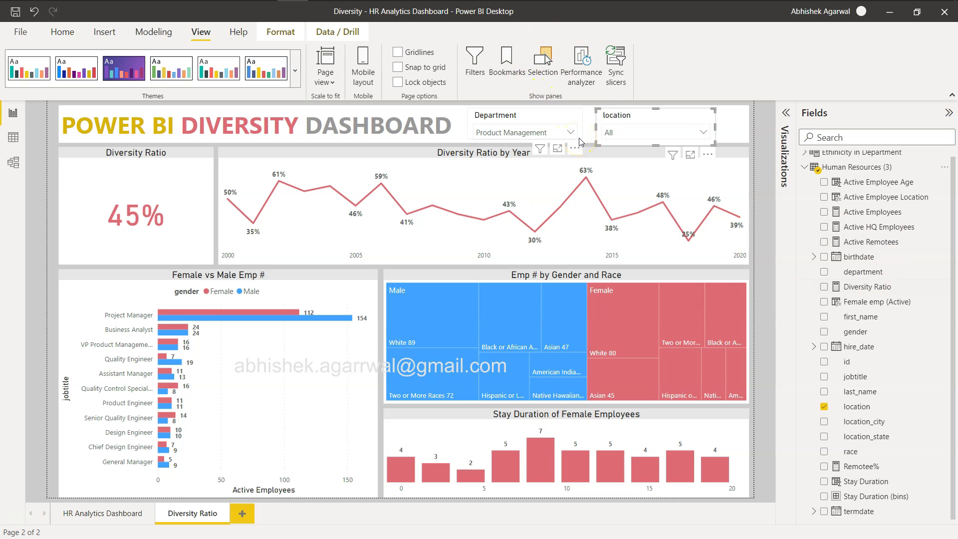
pyautogui.click(948, 113)
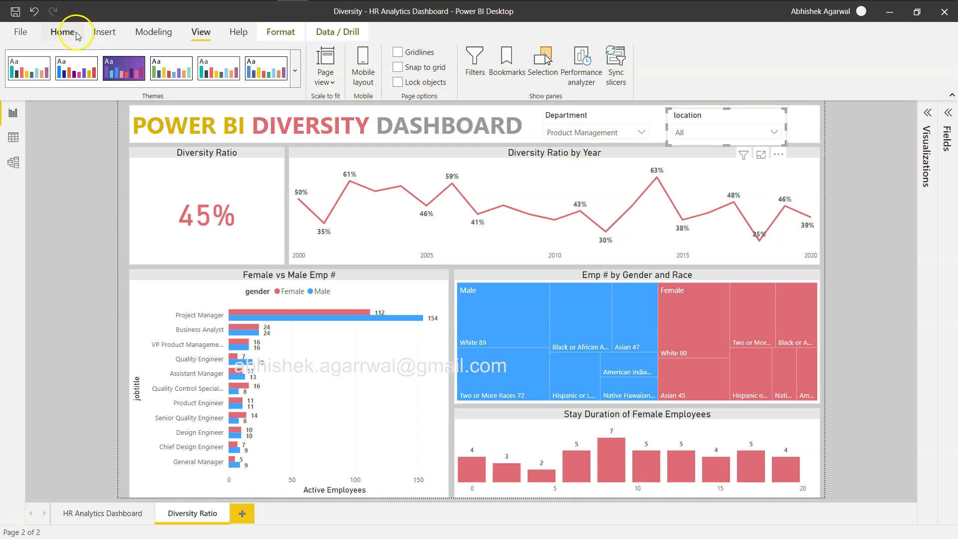
# Insert a rectangle shape, place it below the title at the report page's left edge, and resize it into a tall, narrow panel.
pyautogui.click(102, 34)
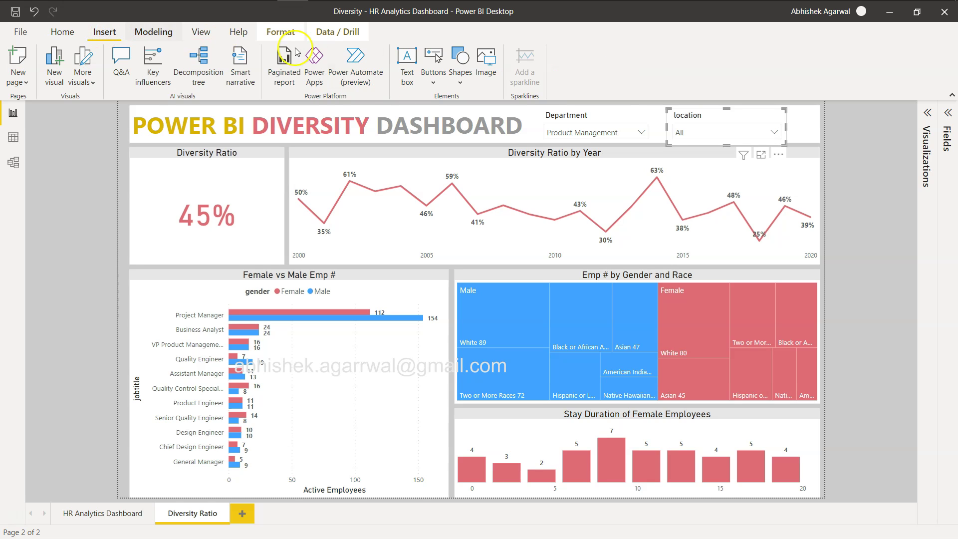
pyautogui.click(460, 76)
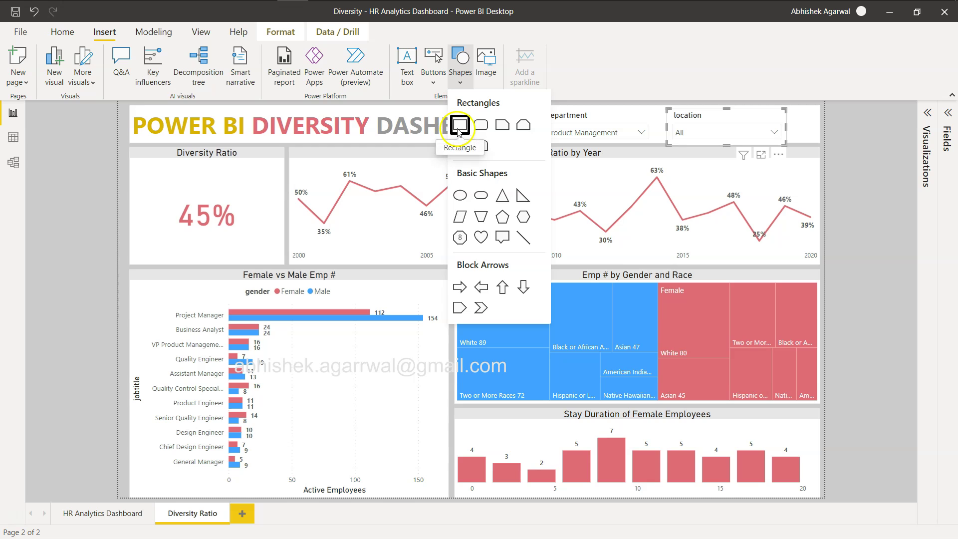
pyautogui.click(459, 126)
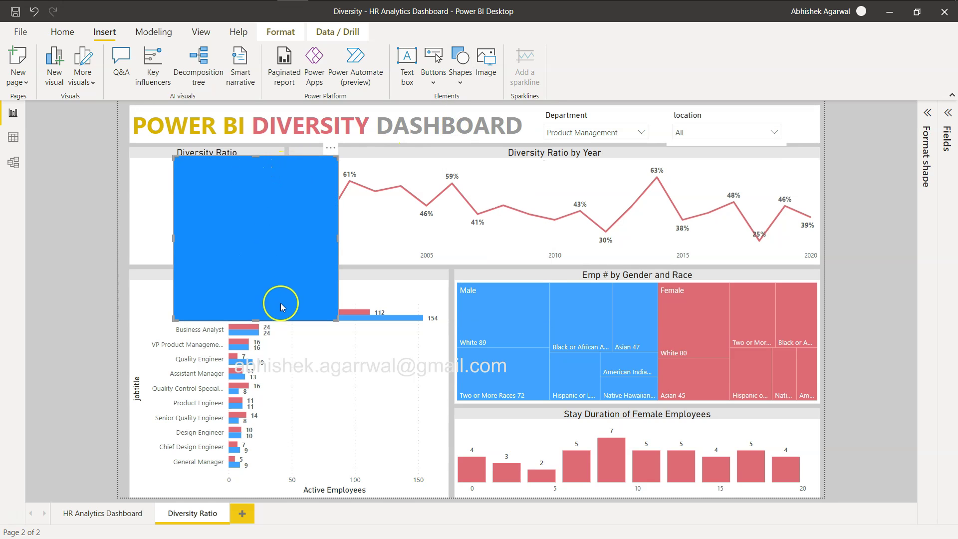
pyautogui.moveTo(256, 321); pyautogui.dragTo(248, 472)
pyautogui.moveTo(258, 277); pyautogui.dragTo(234, 276)
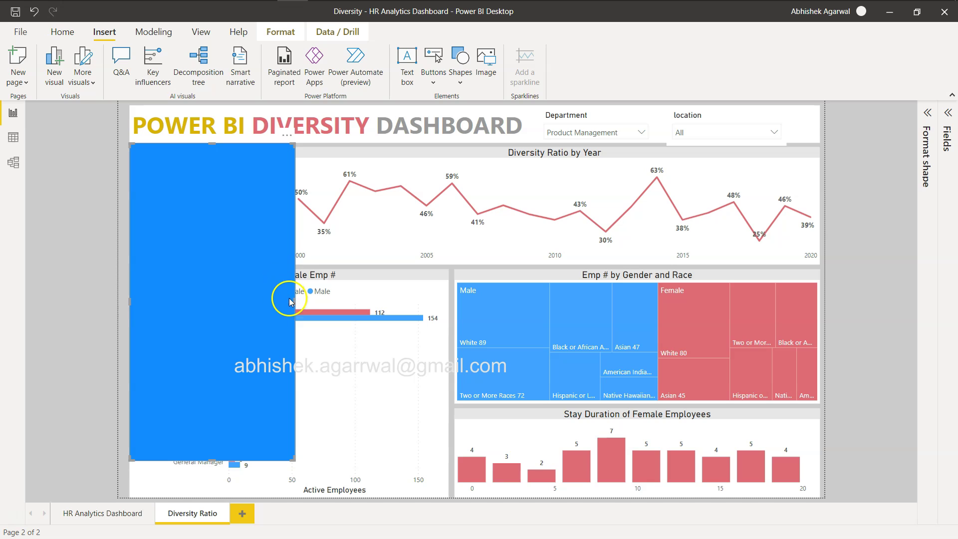
pyautogui.moveTo(294, 301); pyautogui.dragTo(274, 301)
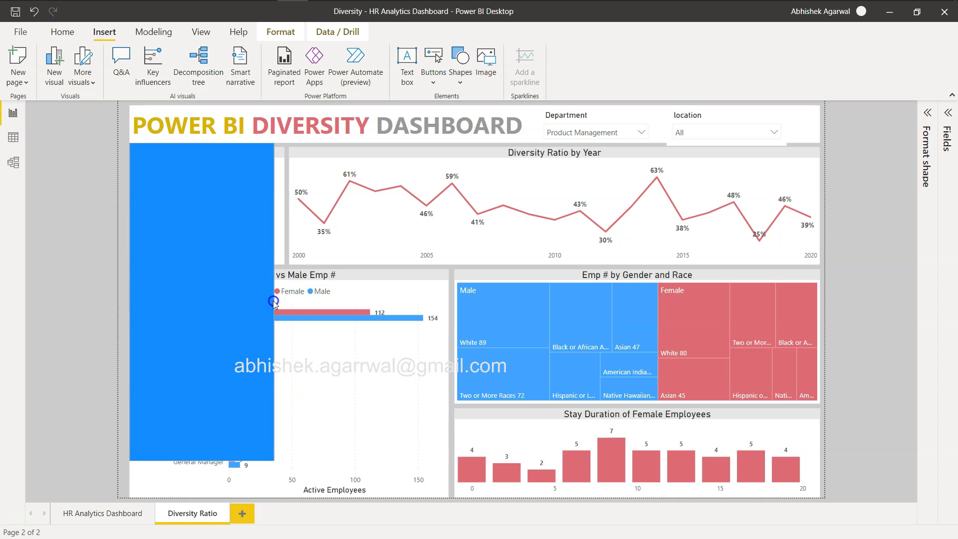
# Change the rectangle panel's fill color to light gray.
pyautogui.click(927, 113)
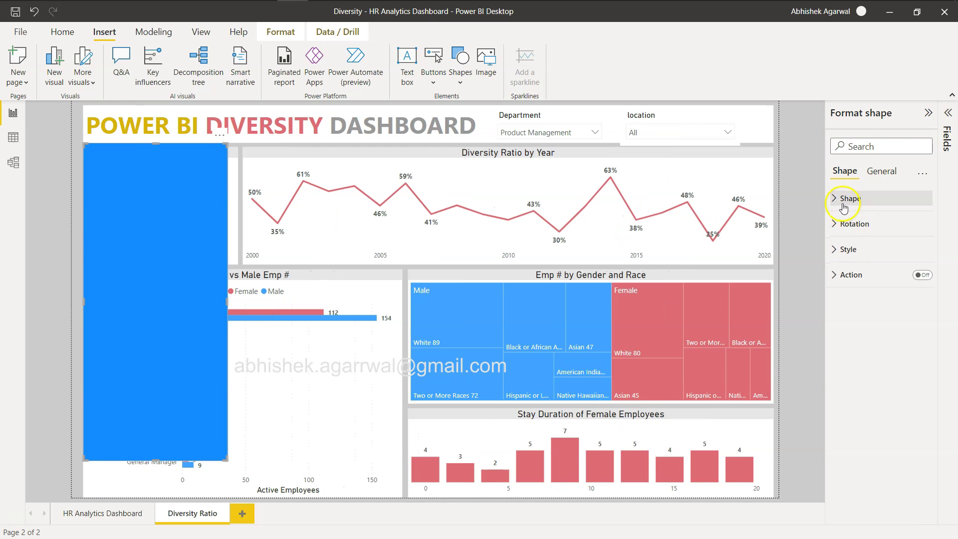
pyautogui.click(837, 250)
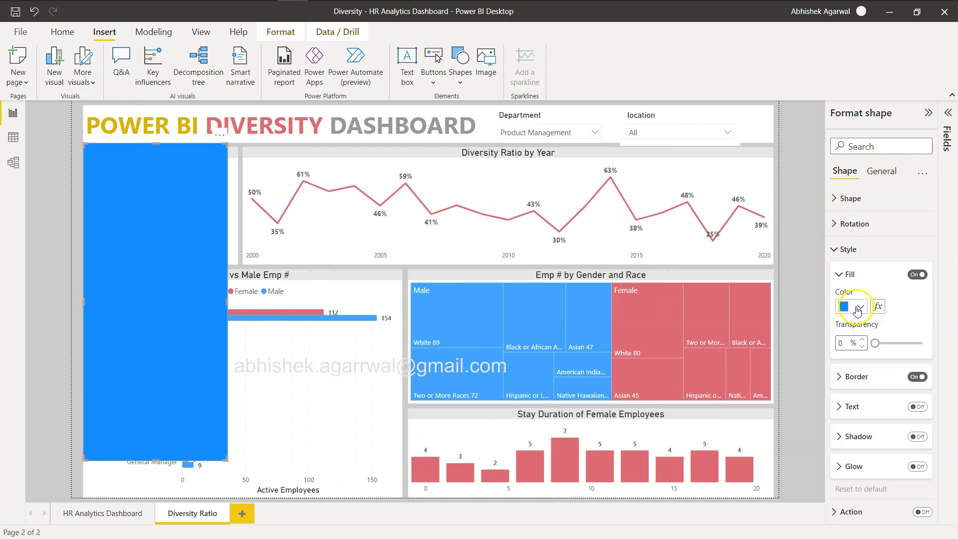
pyautogui.click(851, 307)
pyautogui.click(770, 136)
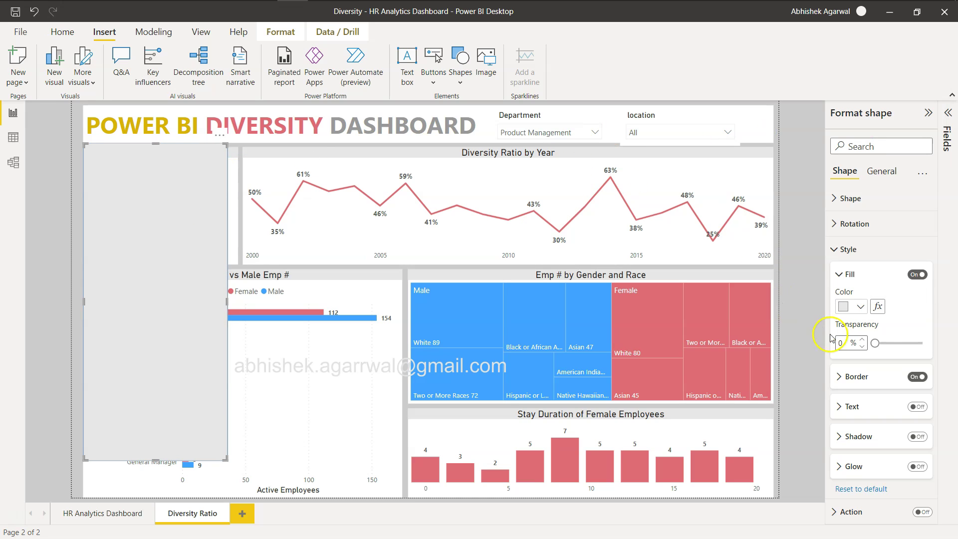
# Set the fill transparency of the rectangle panel to 30%.
pyautogui.click(861, 346)
pyautogui.click(847, 343)
pyautogui.write('13')
pyautogui.press('BackSpace')
pyautogui.press('BackSpace')
pyautogui.write('30')
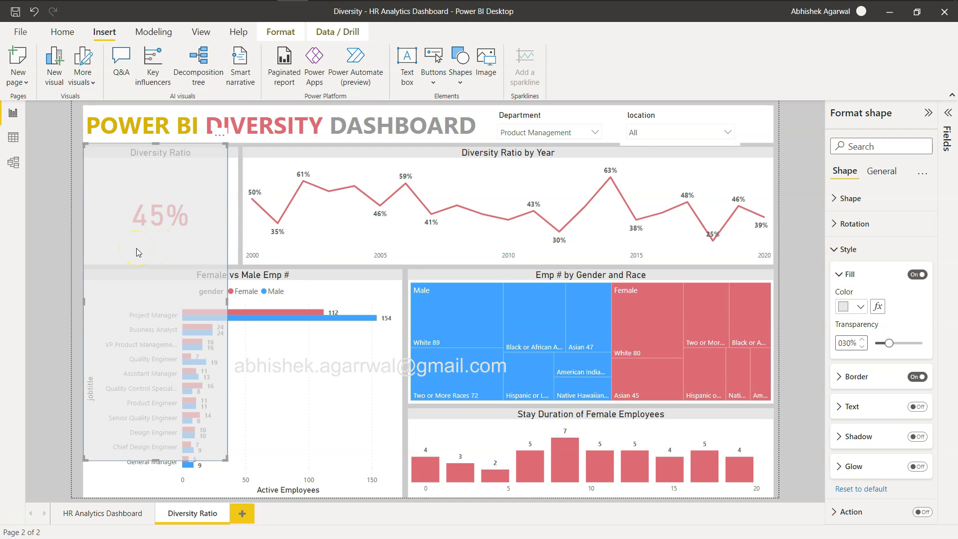
pyautogui.click(153, 186)
pyautogui.click(174, 237)
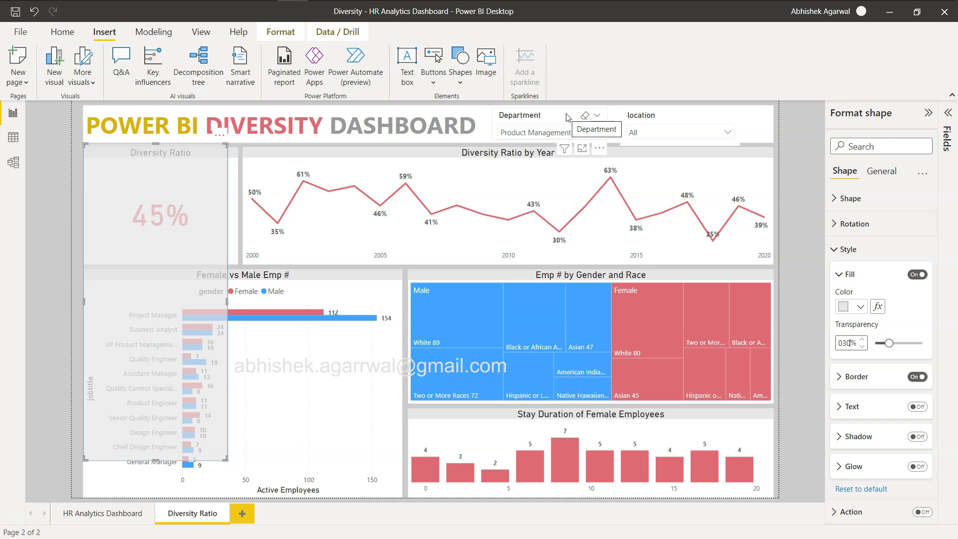
# Move the Department slicer onto the upper part of the rectangle panel and place the location slicer beneath it.
pyautogui.moveTo(567, 117); pyautogui.dragTo(164, 192)
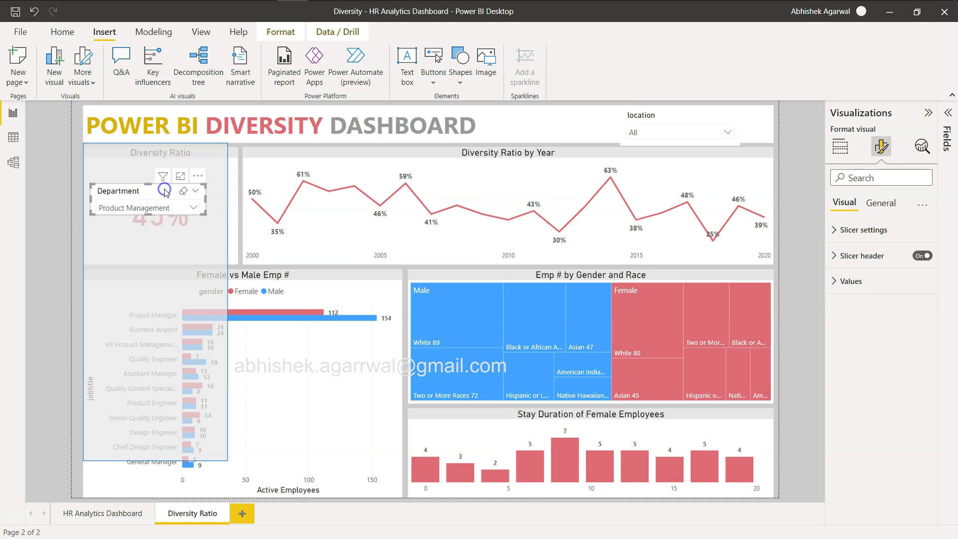
pyautogui.click(665, 119)
pyautogui.moveTo(665, 119); pyautogui.dragTo(137, 265)
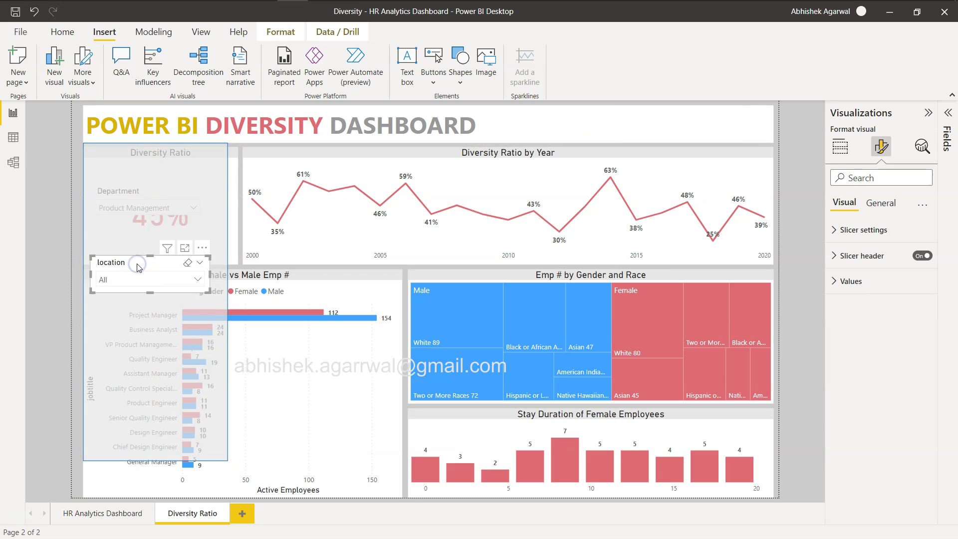
# Reorder the layers so the rectangle shape lies behind both slicers, and deselect it.
pyautogui.click(139, 218)
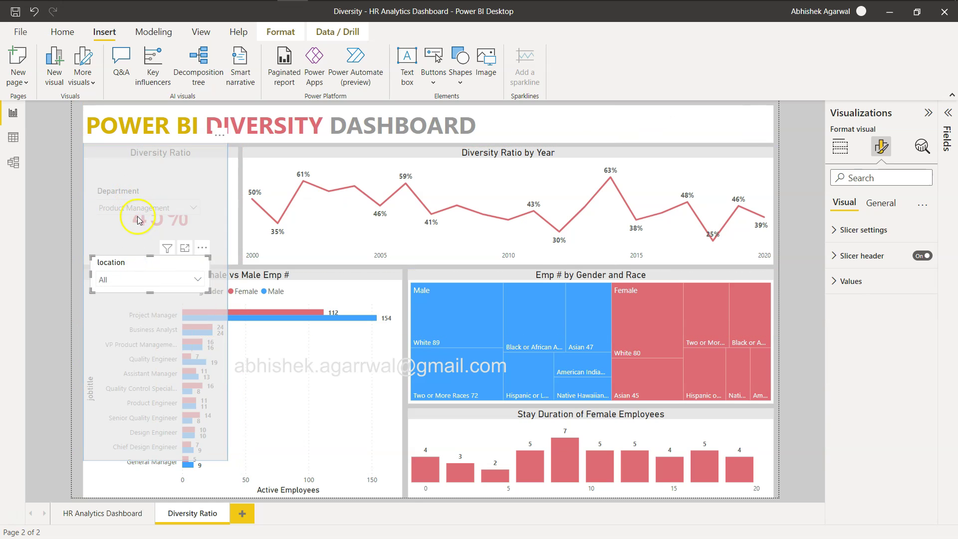
pyautogui.click(139, 245)
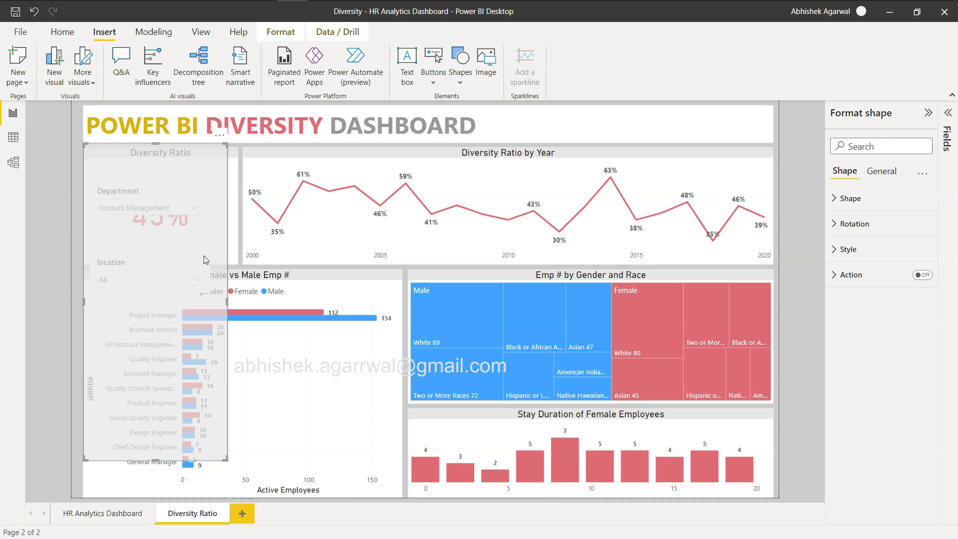
pyautogui.click(205, 34)
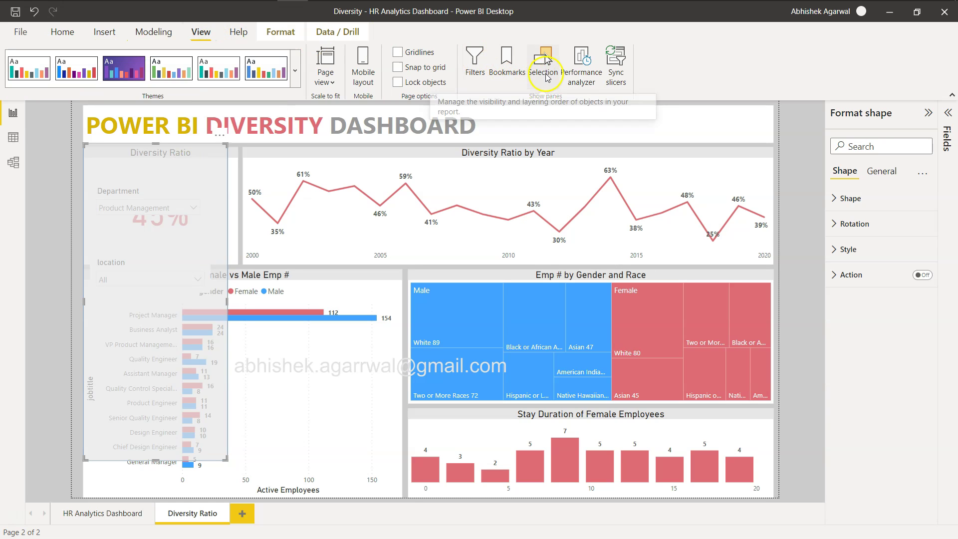
pyautogui.click(544, 74)
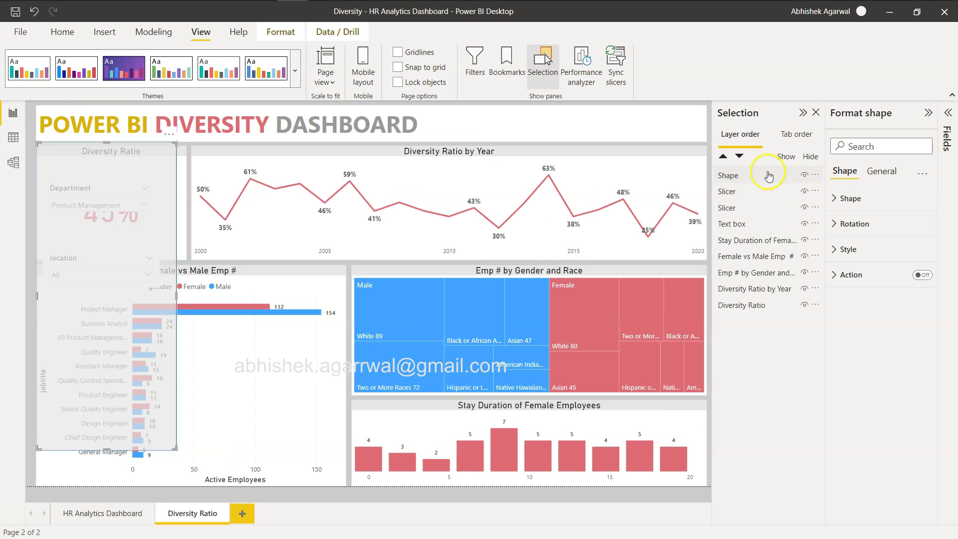
pyautogui.moveTo(753, 175); pyautogui.dragTo(755, 210)
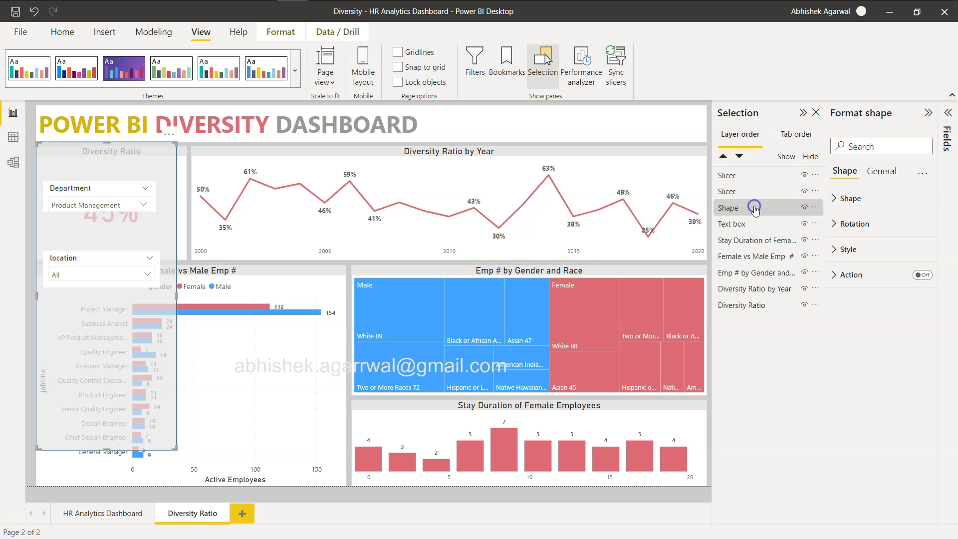
pyautogui.click(71, 353)
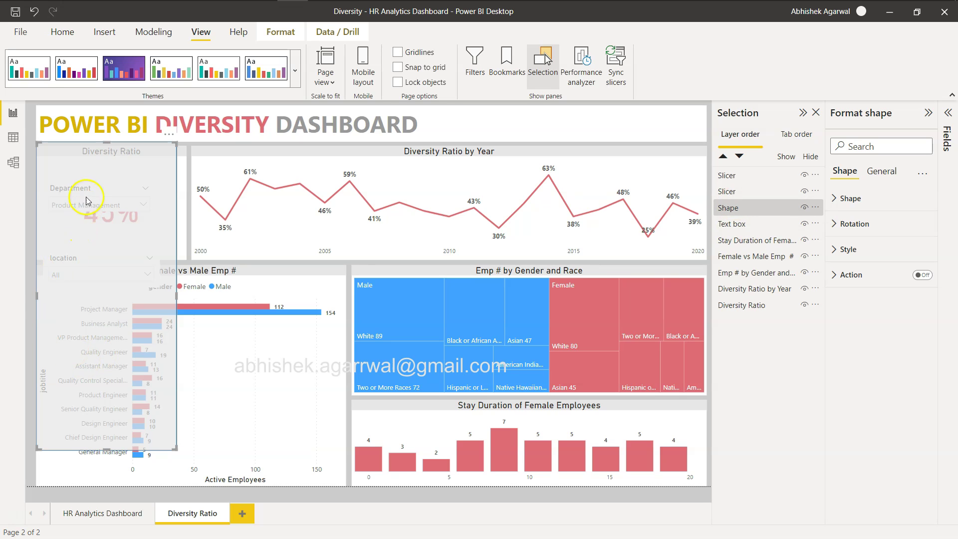
pyautogui.click(347, 388)
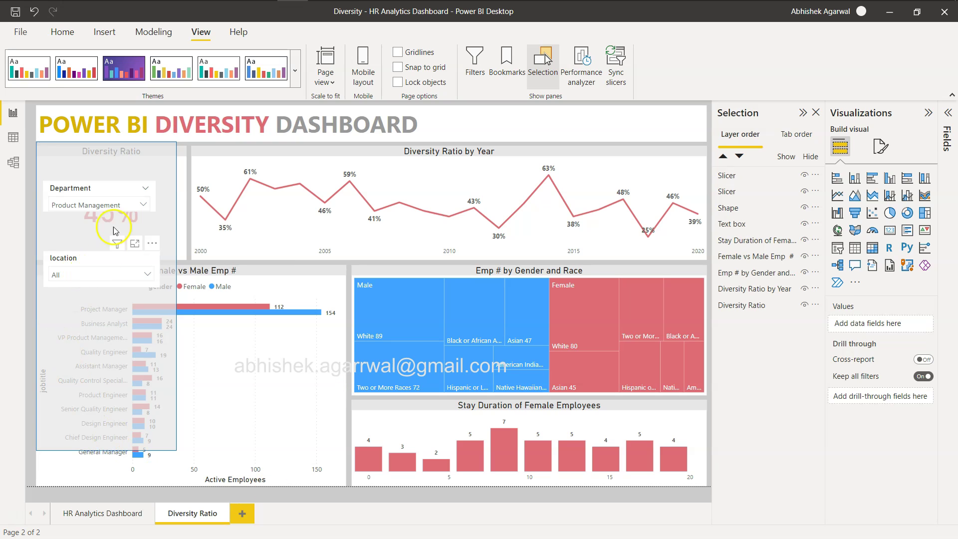
pyautogui.click(120, 251)
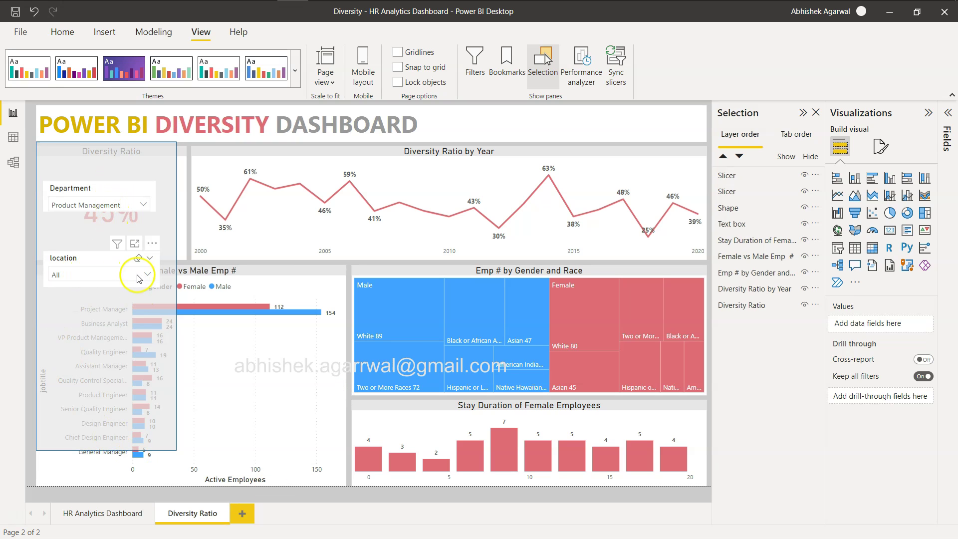
pyautogui.click(134, 206)
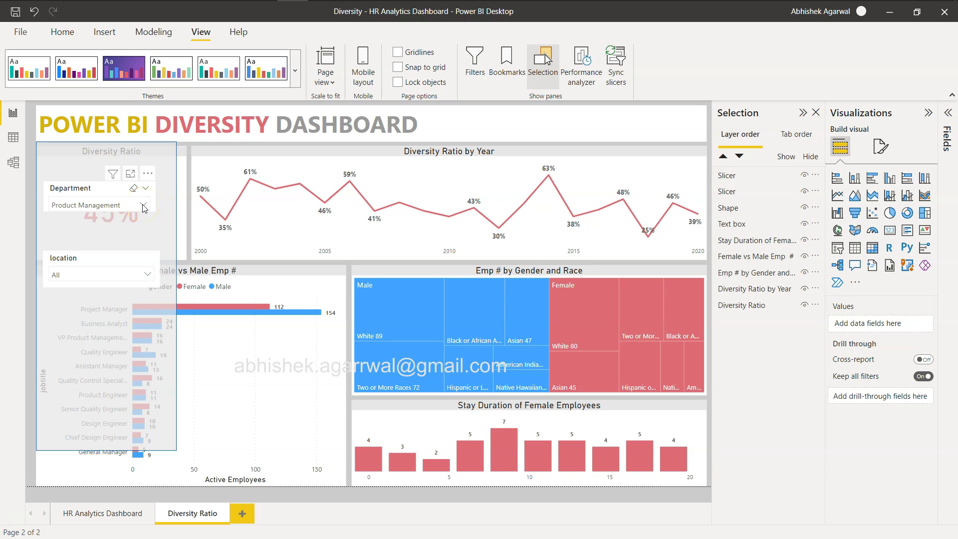
pyautogui.click(118, 254)
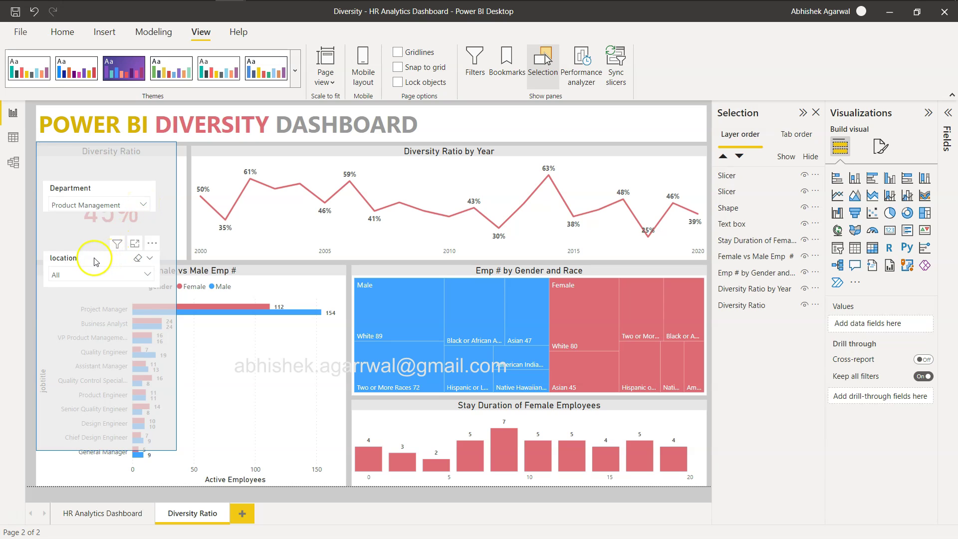
# Move the location slicer up so it sits closer beneath the Department slicer, and deselect it.
pyautogui.moveTo(90, 235)
pyautogui.mouseDown()
pyautogui.moveTo(97, 229)
pyautogui.moveTo(97, 244)
pyautogui.mouseUp()
pyautogui.click(118, 192)
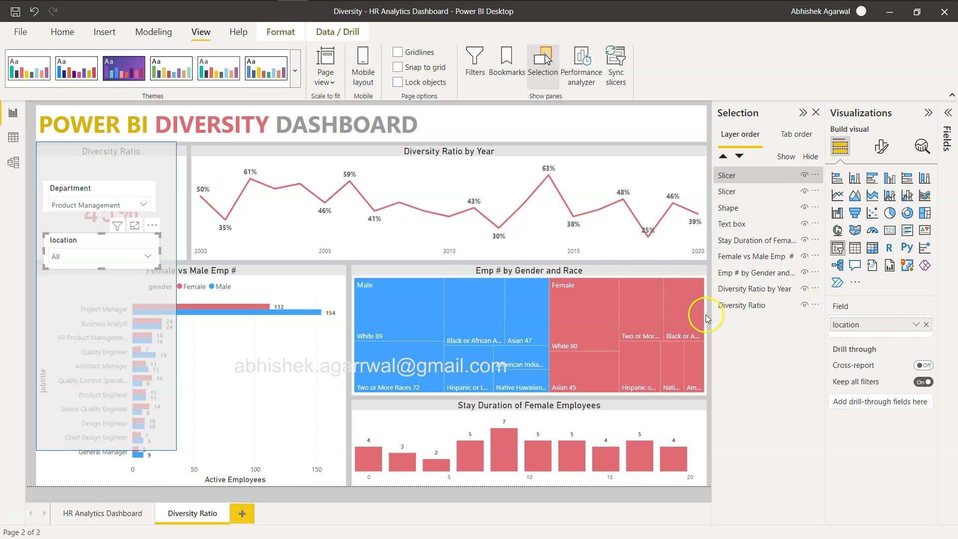
pyautogui.click(349, 268)
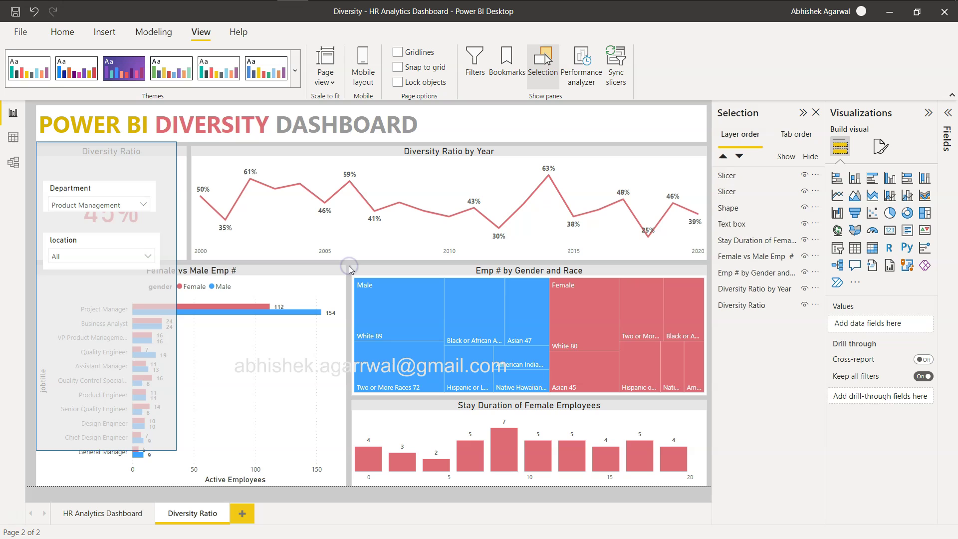
# Add a new slicer using the location_state field from the Human Resources table.
pyautogui.click(837, 247)
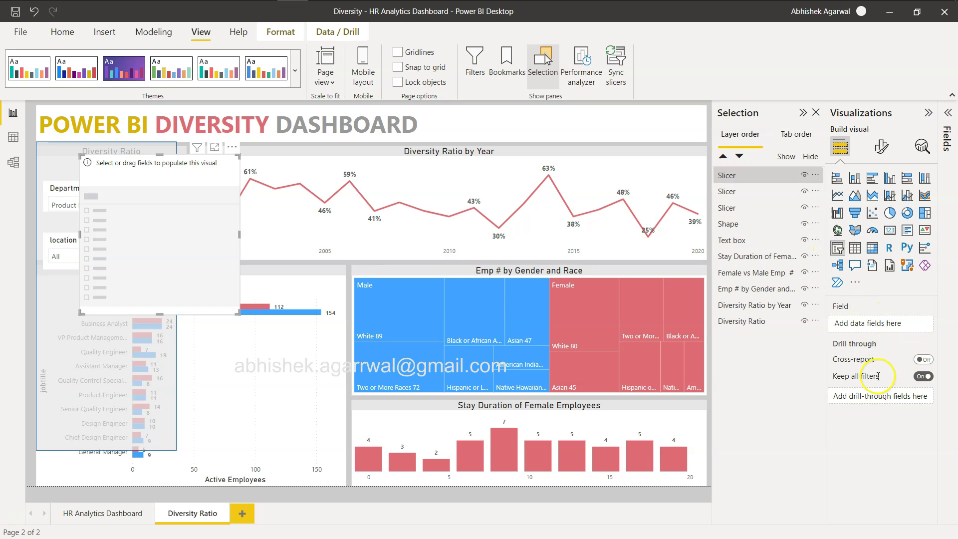
pyautogui.click(941, 124)
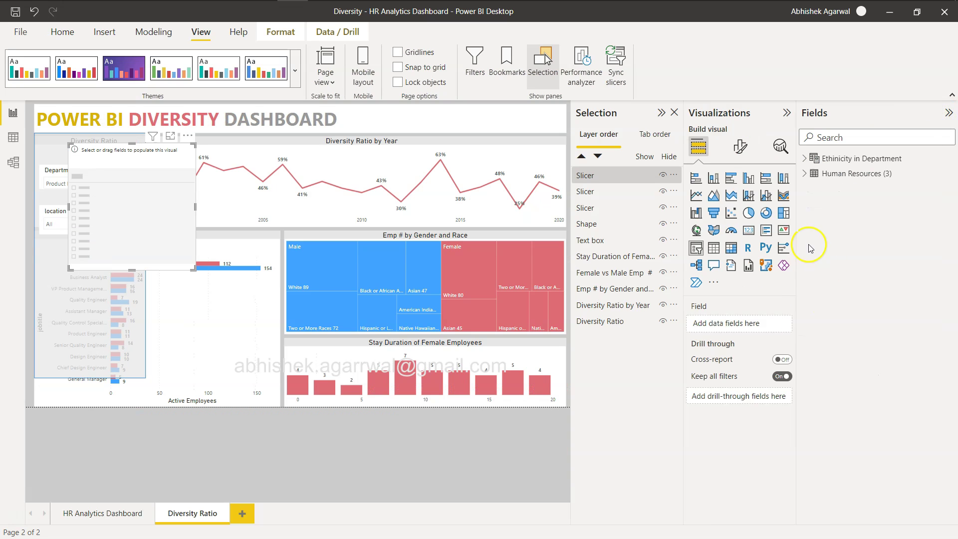
pyautogui.click(808, 174)
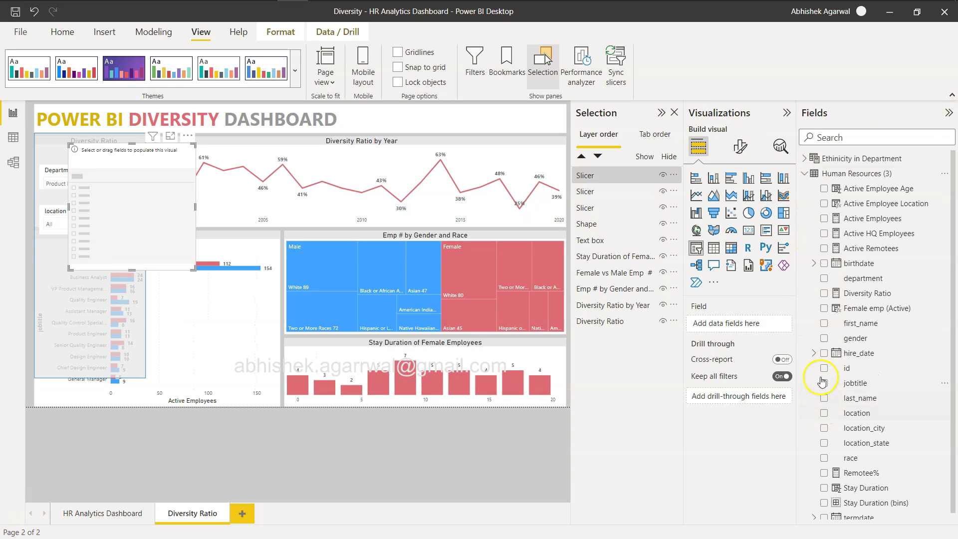
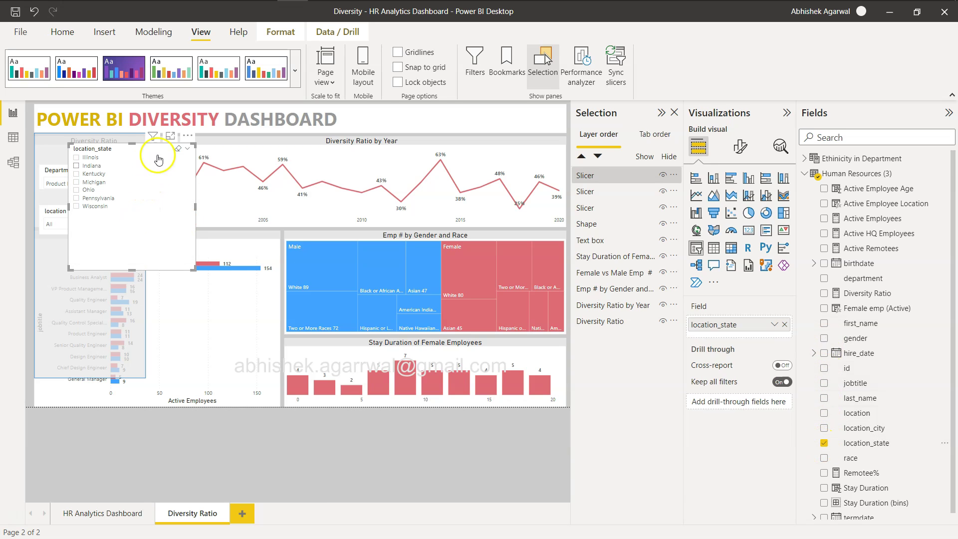
# Place the location_state slicer beneath the location slicer and shrink its width and height to fit its list within the panel.
pyautogui.moveTo(91, 152); pyautogui.dragTo(65, 252)
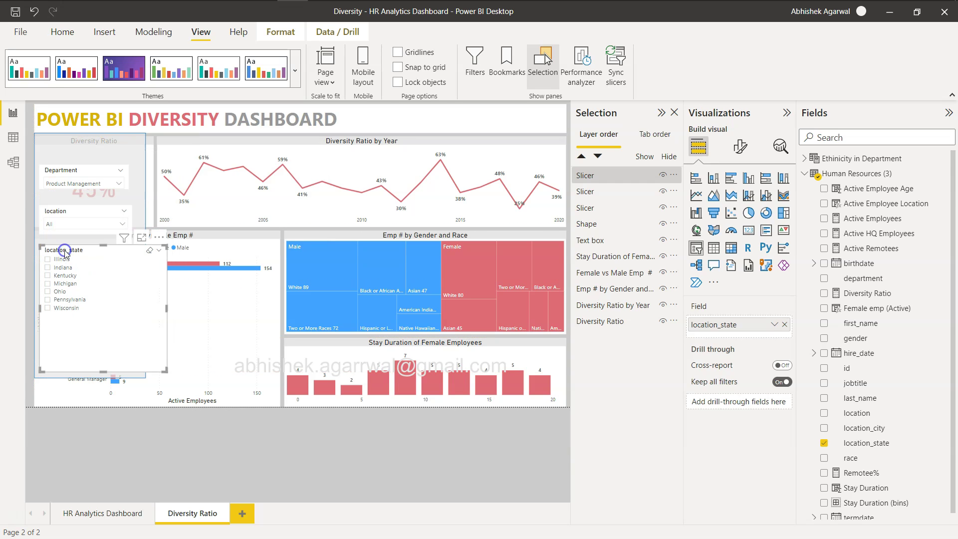
pyautogui.moveTo(167, 309); pyautogui.dragTo(132, 309)
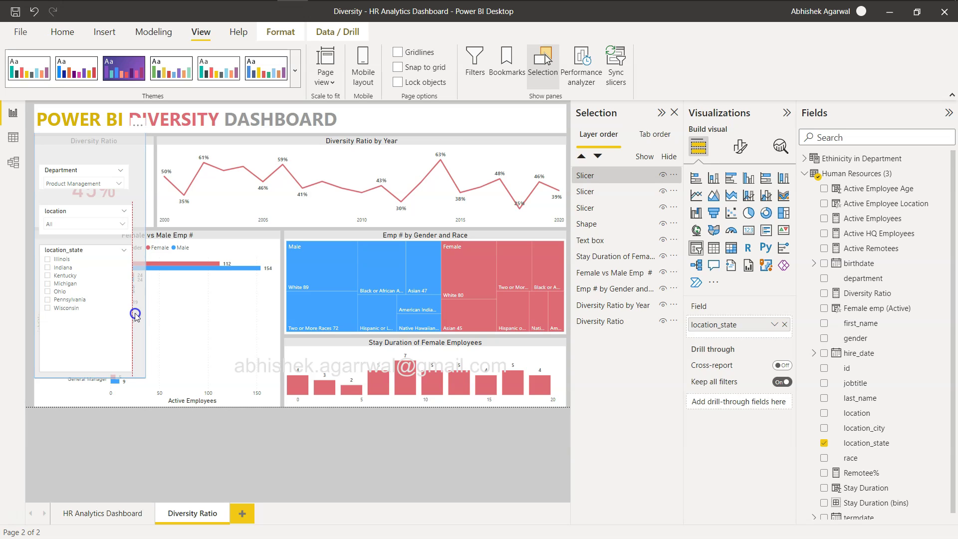
pyautogui.moveTo(94, 370); pyautogui.dragTo(91, 320)
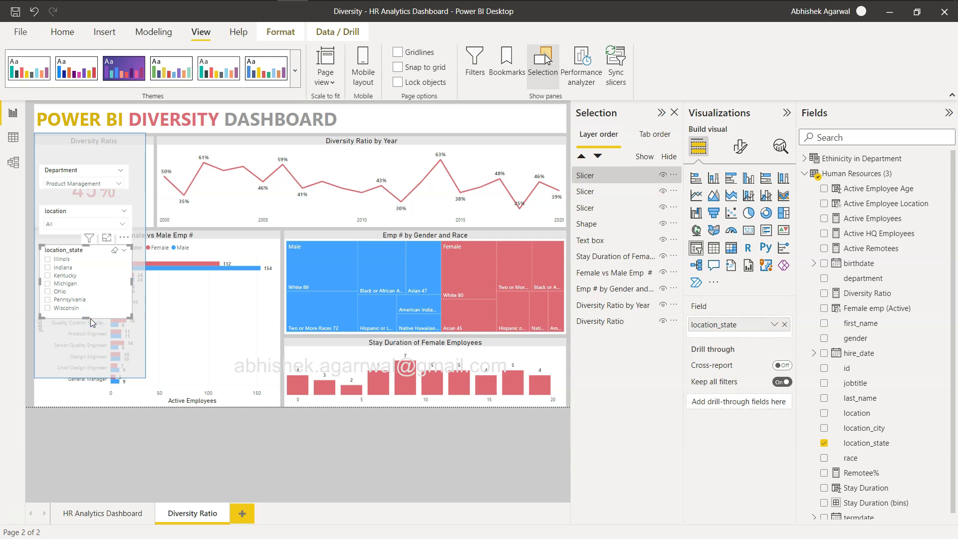
# Shorten the rectangle panel so its lower edge ends just below the location_state slicer.
pyautogui.click(89, 369)
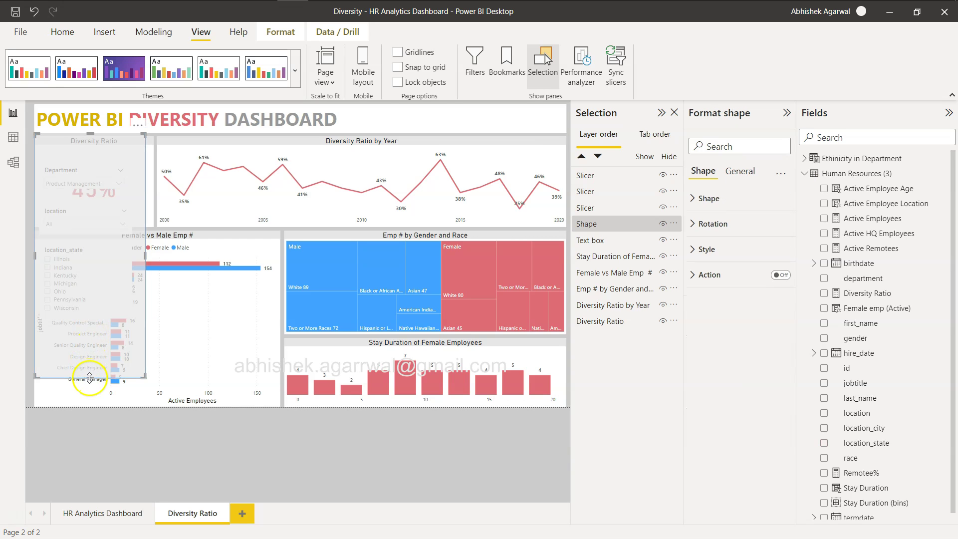
pyautogui.moveTo(90, 377); pyautogui.dragTo(94, 316)
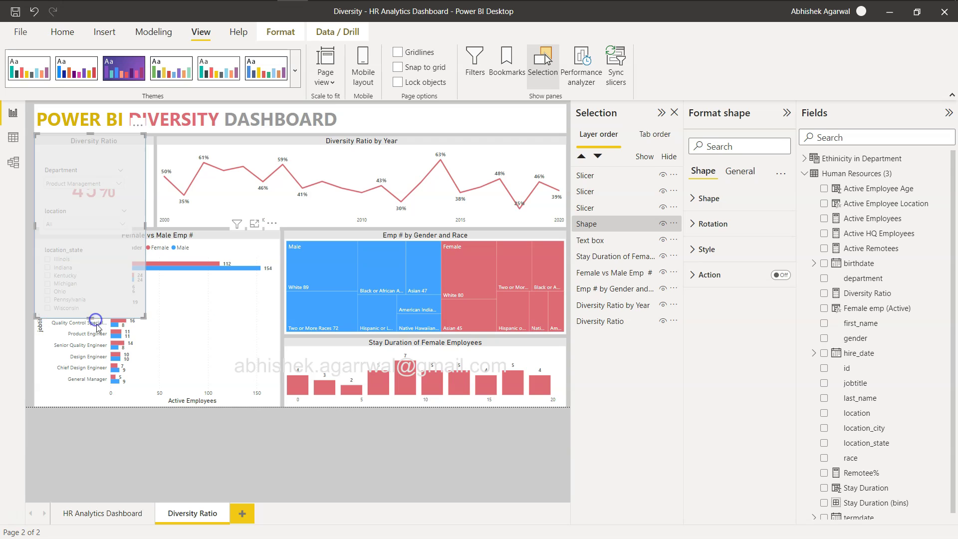
pyautogui.click(196, 302)
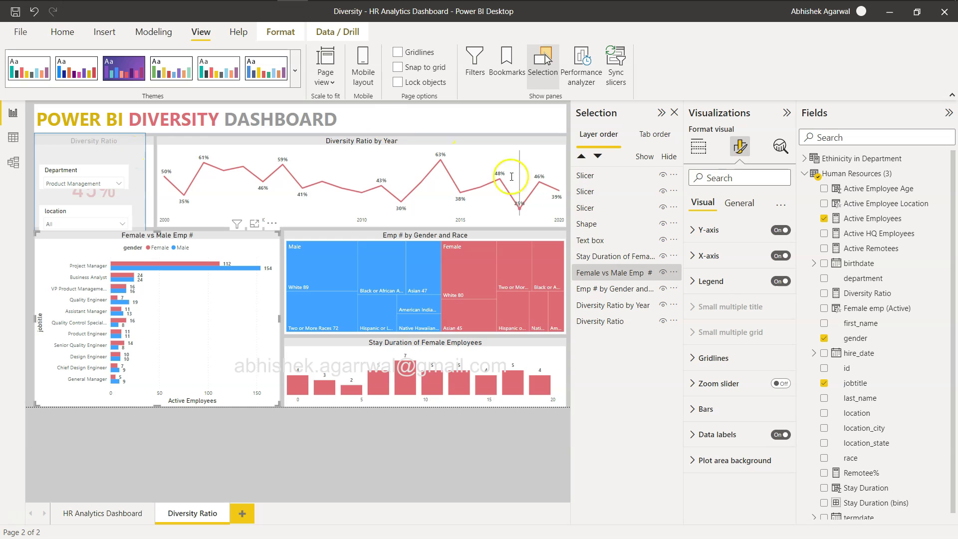
# Group the Department, location and location_state slicers, the rectangle shape and the Diversity Ratio by Year chart together.
pyautogui.moveTo(586, 207)
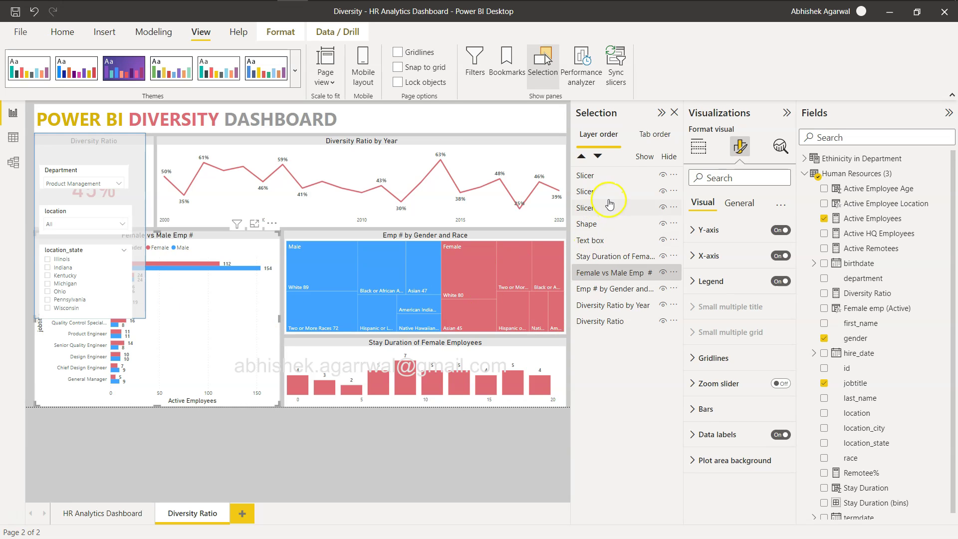
pyautogui.click(611, 225)
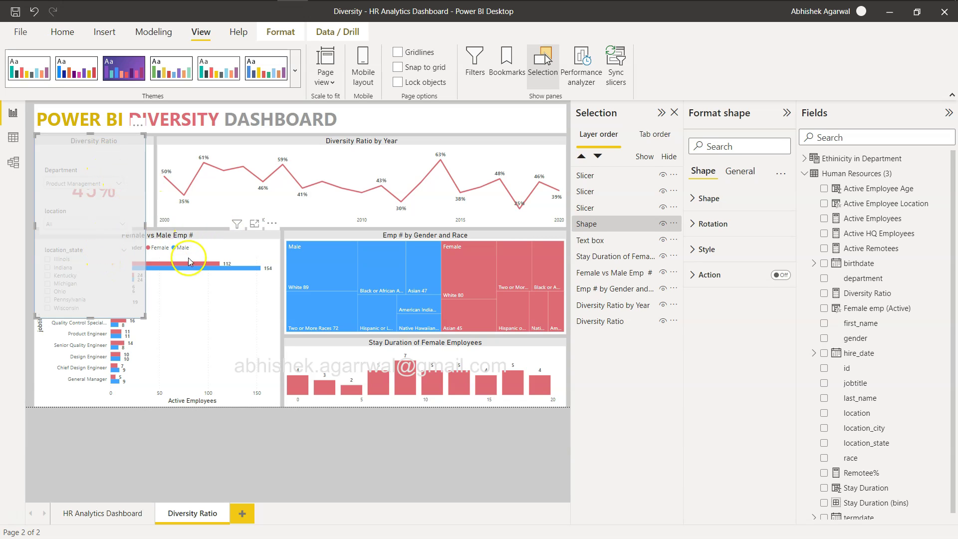
pyautogui.click(204, 227)
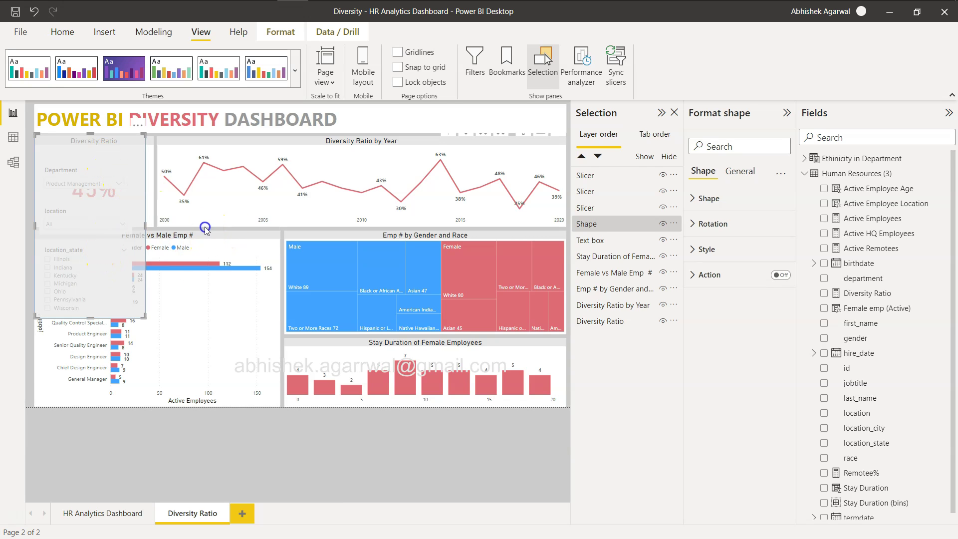
pyautogui.click(65, 168)
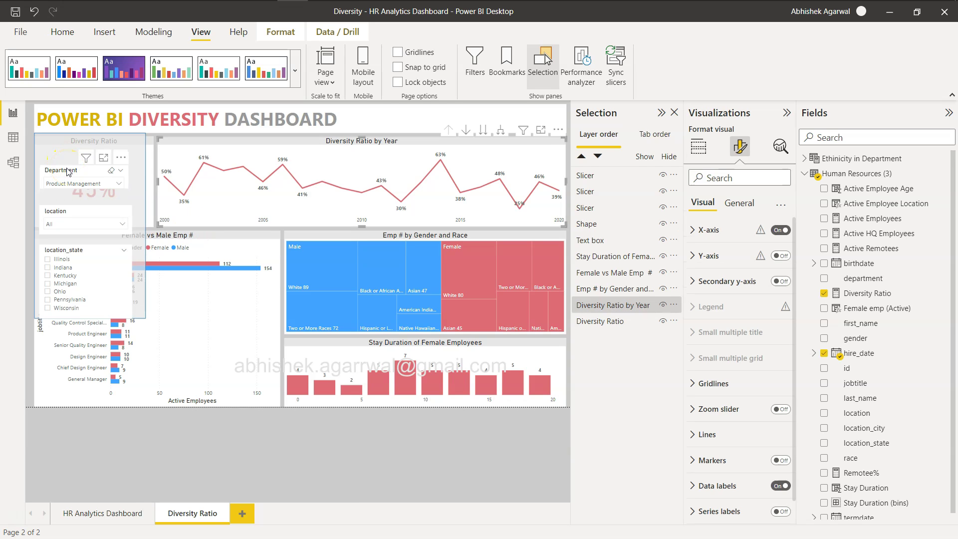
pyautogui.keyDown('ctrl'); pyautogui.click(66, 173); pyautogui.keyUp('ctrl')
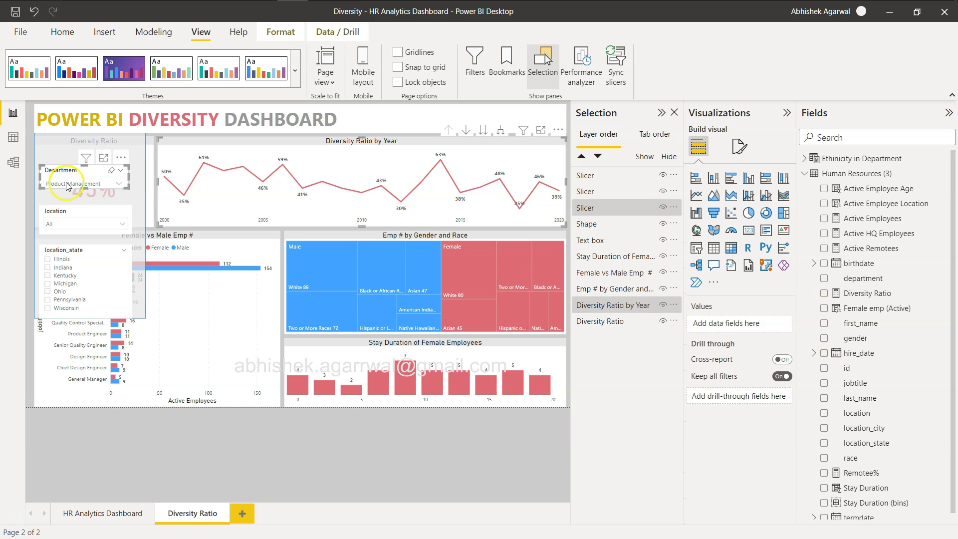
pyautogui.keyDown('ctrl'); pyautogui.click(71, 213); pyautogui.keyUp('ctrl')
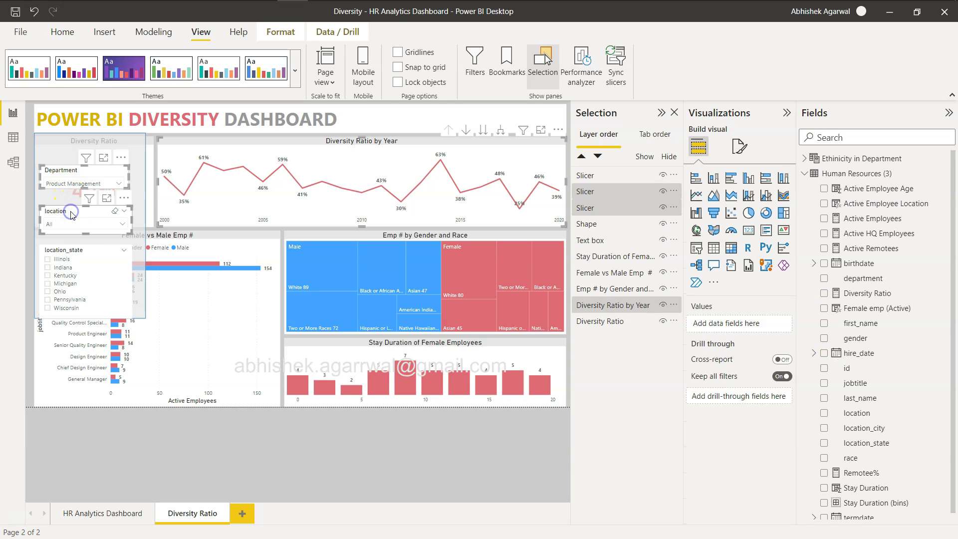
pyautogui.keyDown('ctrl'); pyautogui.click(74, 251); pyautogui.keyUp('ctrl')
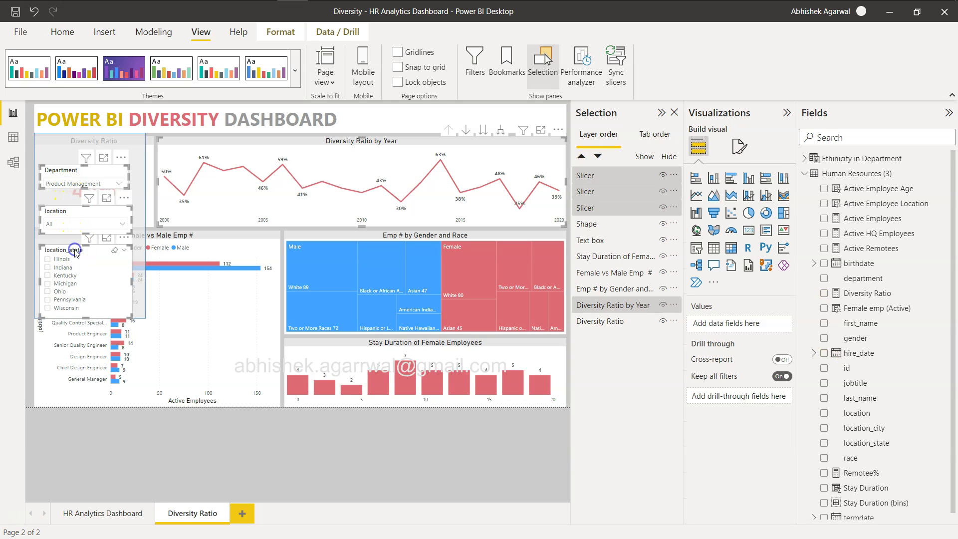
pyautogui.keyDown('ctrl'); pyautogui.click(60, 150); pyautogui.keyUp('ctrl')
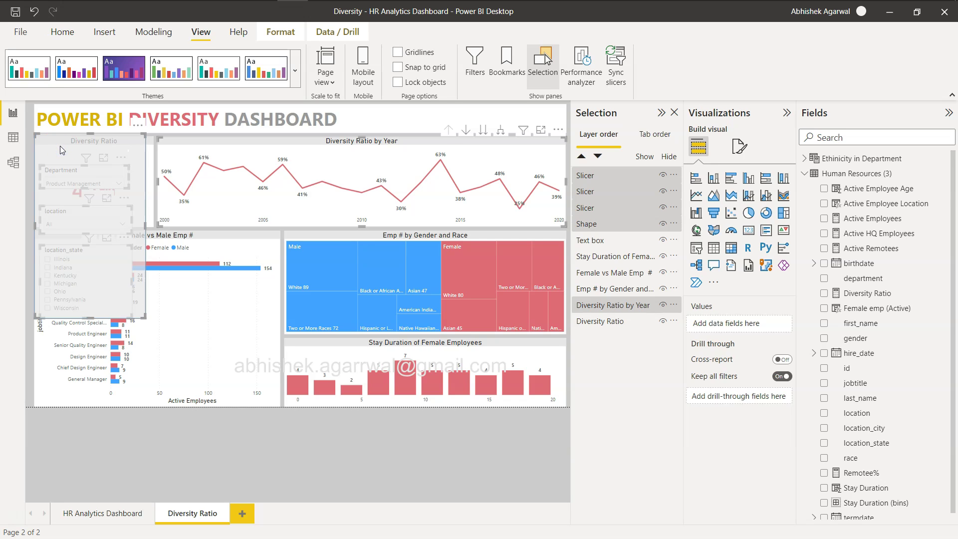
pyautogui.rightClick(60, 150)
pyautogui.moveTo(60, 149)
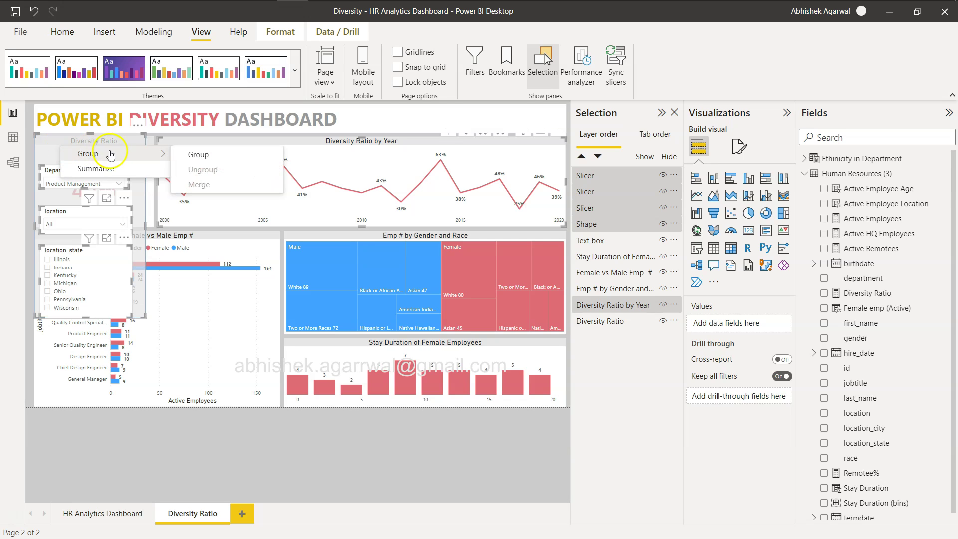
pyautogui.click(204, 155)
# Expand the new group in the layer order and rename it as Slicer Panel.
pyautogui.click(582, 175)
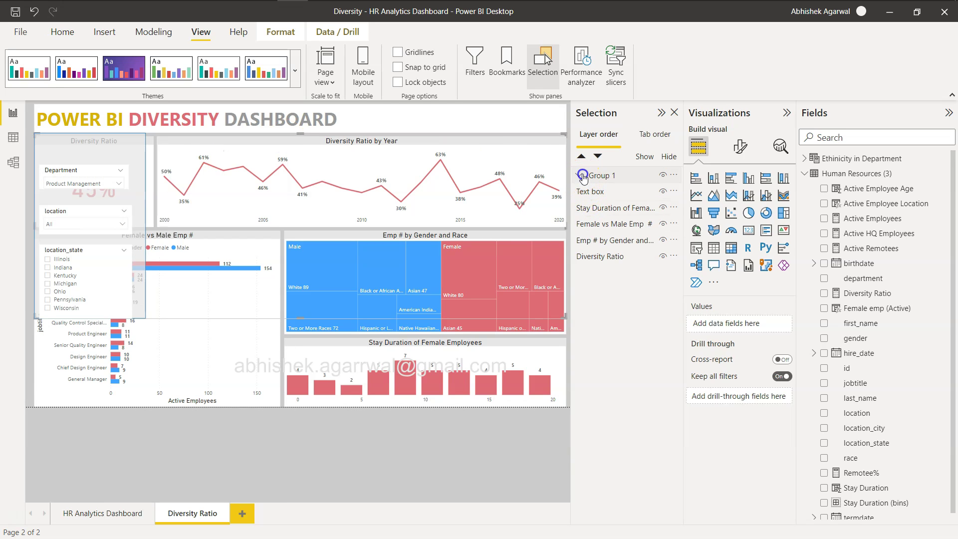
pyautogui.doubleClick(612, 176)
pyautogui.write('Slicer Pan')
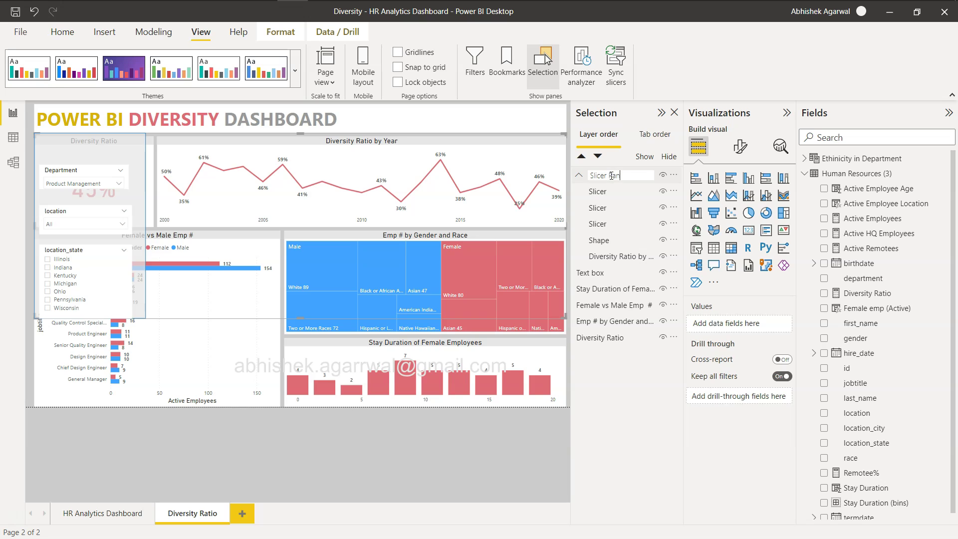
pyautogui.write('el')
pyautogui.press('Return')
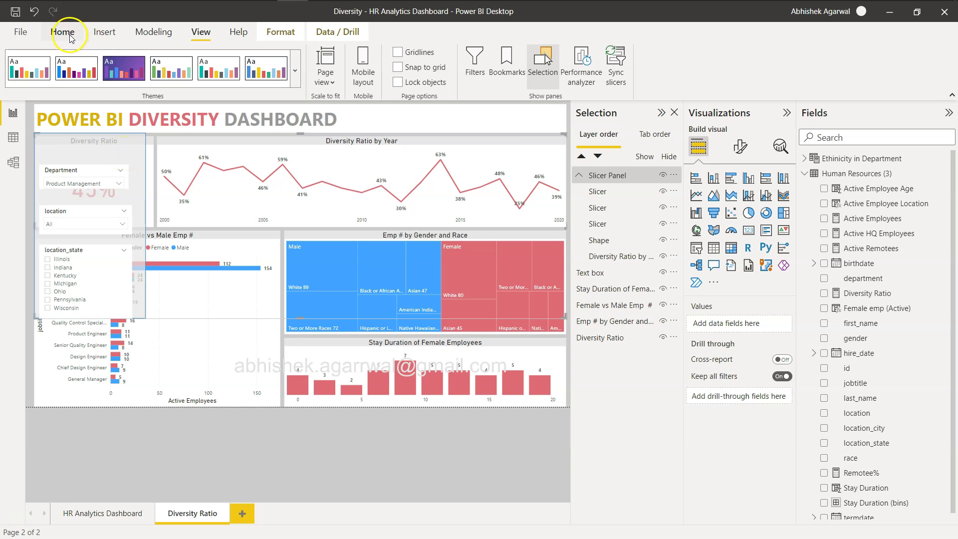
# Insert a Back button and place it in the upper-right corner of the rectangle panel.
pyautogui.click(104, 33)
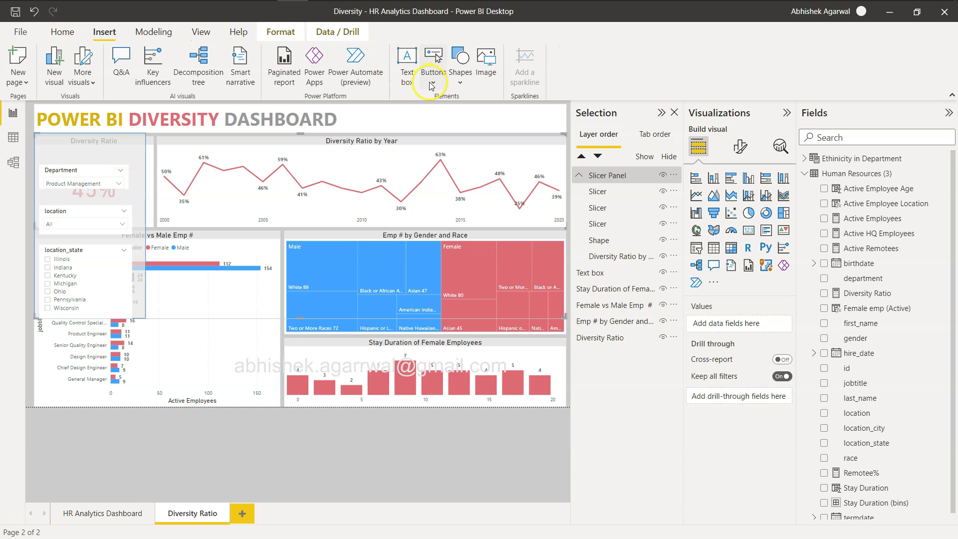
pyautogui.click(432, 75)
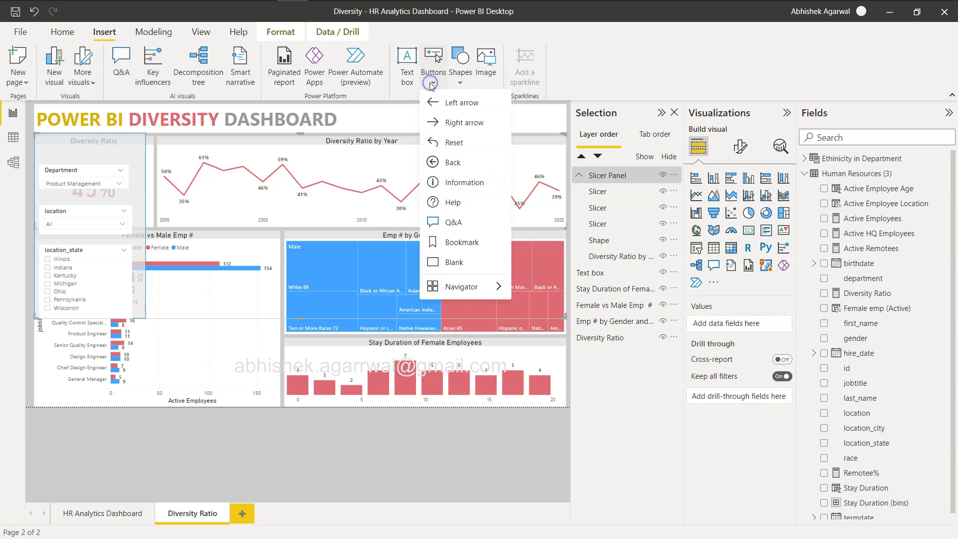
pyautogui.click(454, 162)
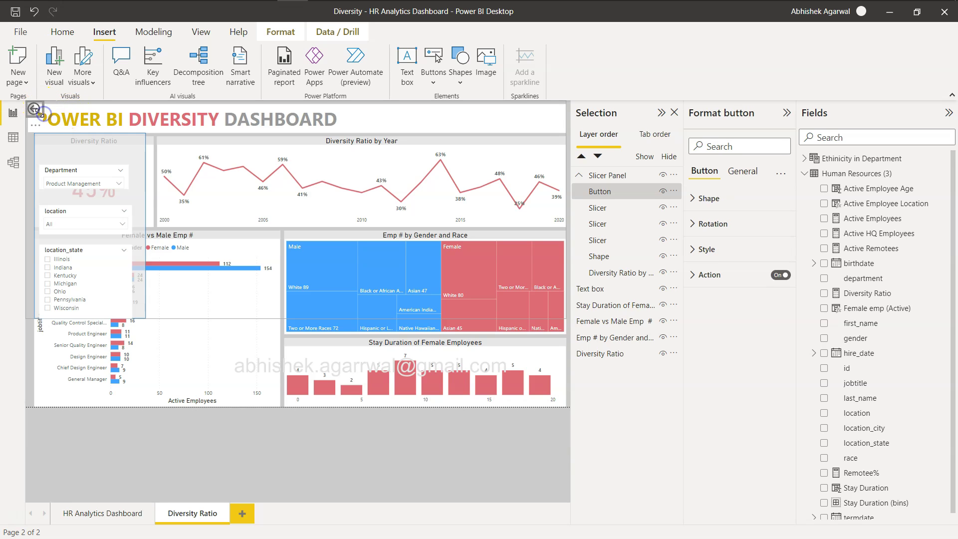
pyautogui.moveTo(36, 113); pyautogui.dragTo(118, 158)
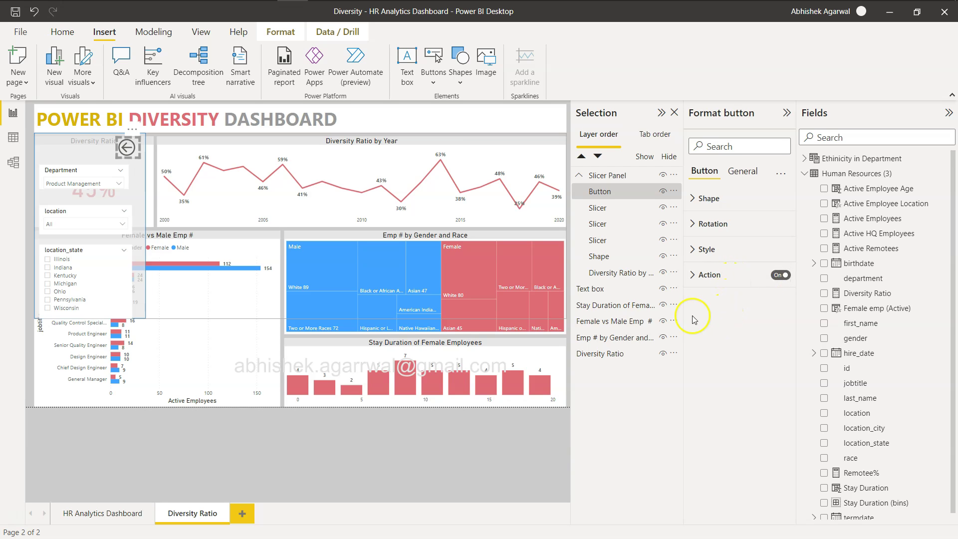
# Collapse and expand the Slicer Panel group in the layer order to examine which elements it contains.
pyautogui.click(579, 176)
pyautogui.click(579, 176)
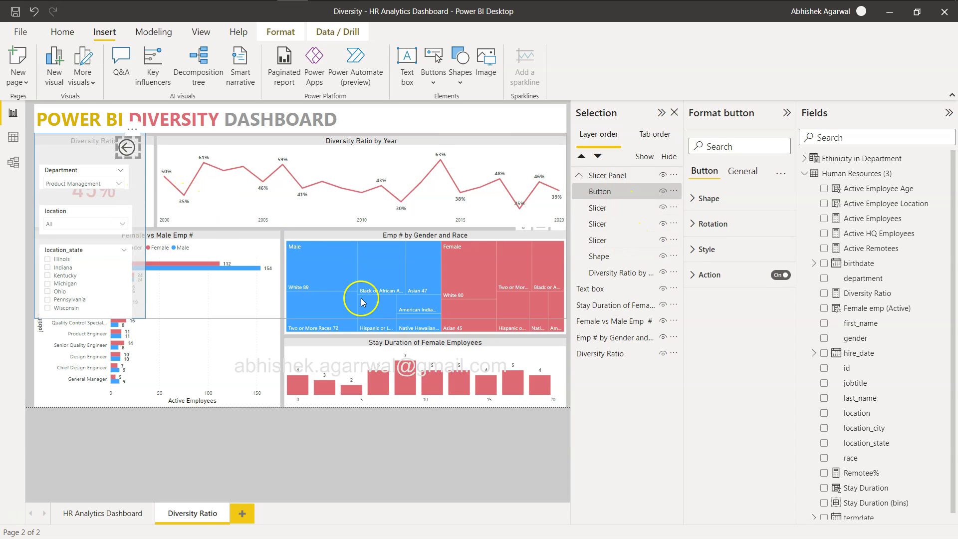
pyautogui.click(579, 175)
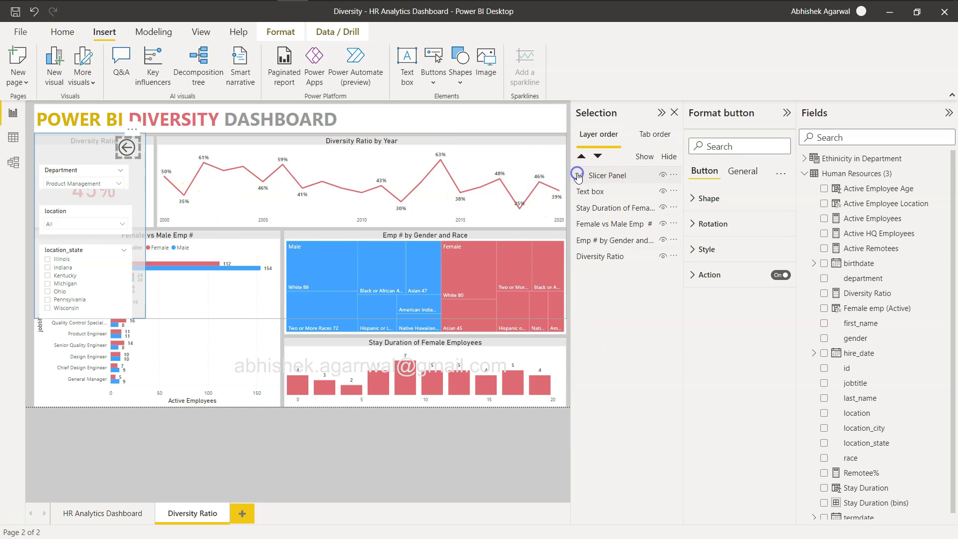
pyautogui.click(583, 177)
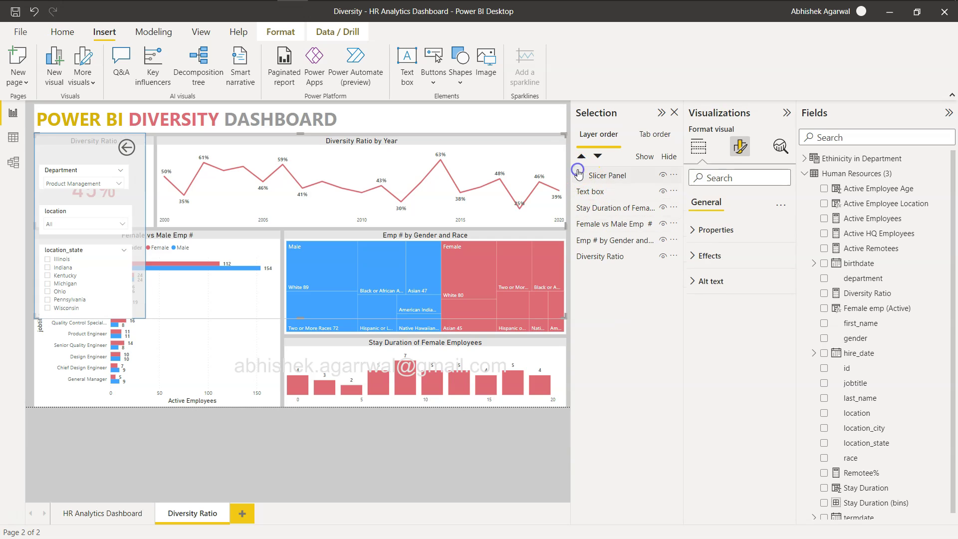
pyautogui.click(580, 176)
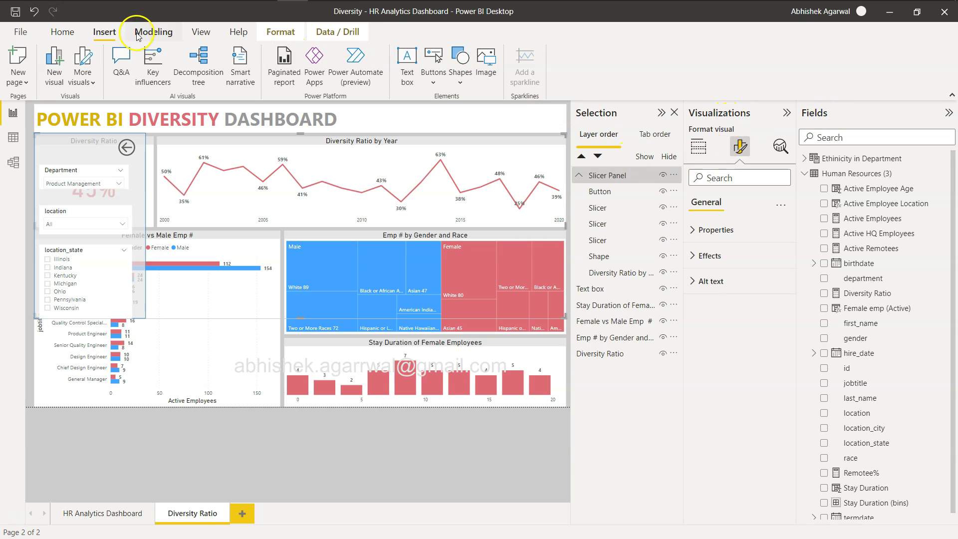
# Bring up the options for showing panes and collapse the Visualizations pane to widen the report canvas.
pyautogui.click(206, 33)
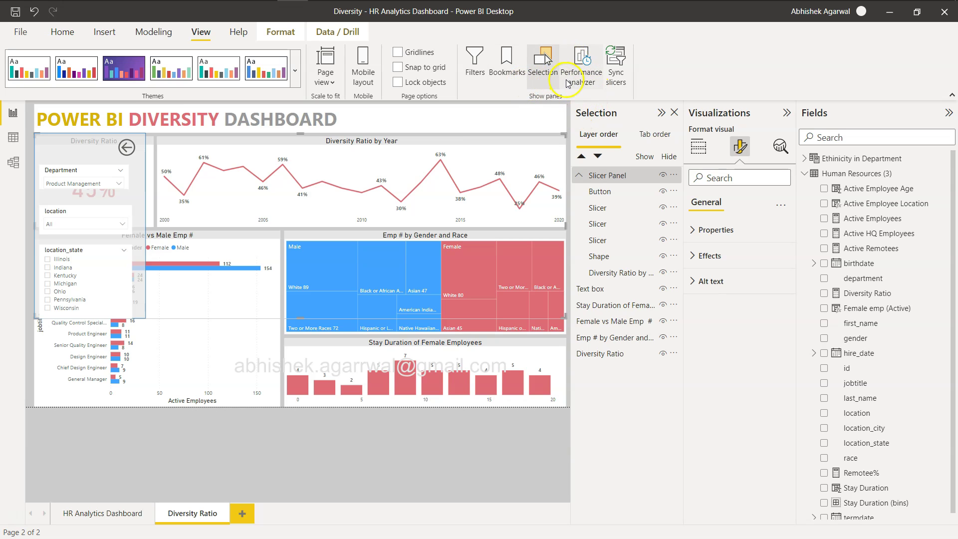
pyautogui.click(550, 83)
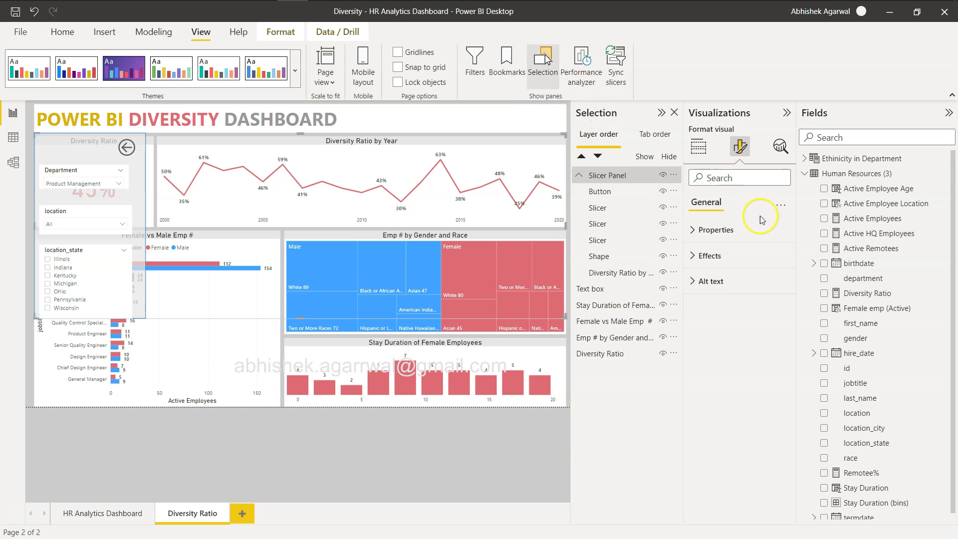
pyautogui.click(787, 116)
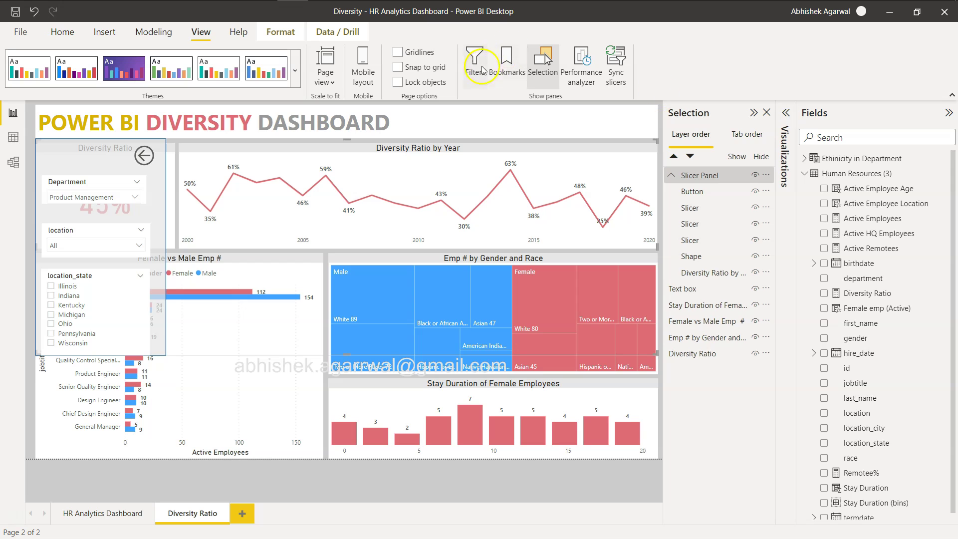
# Show the Bookmarks pane and collapse the Slicer Panel group in the layer order.
pyautogui.click(504, 70)
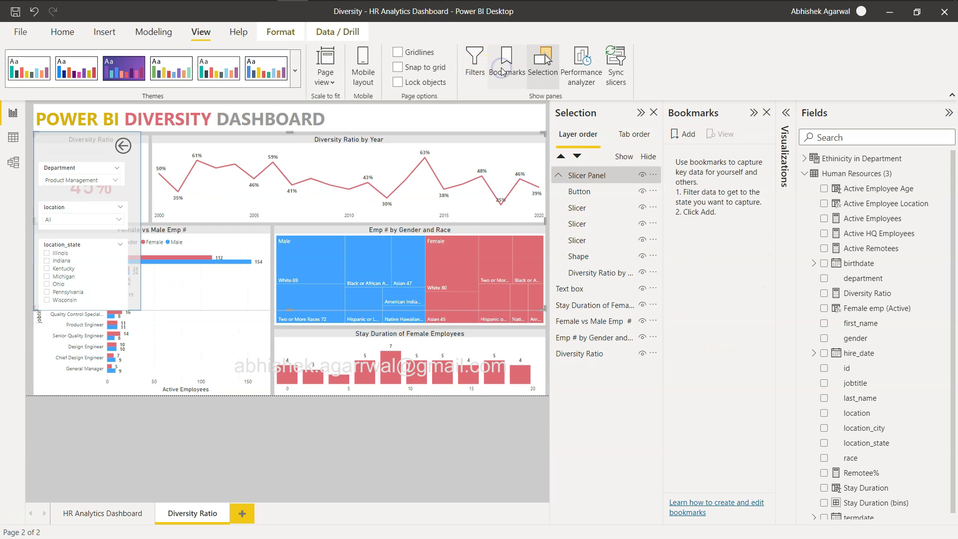
pyautogui.click(558, 175)
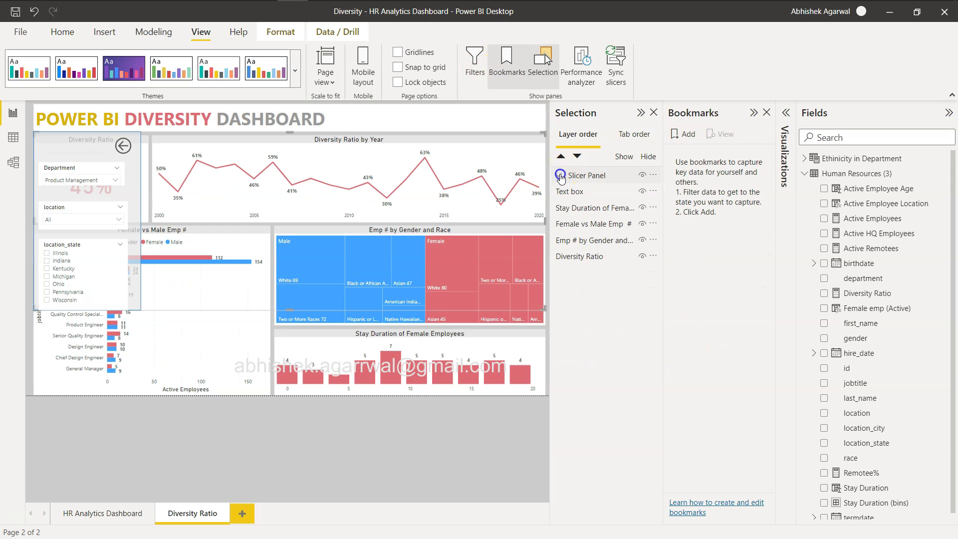
pyautogui.click(596, 176)
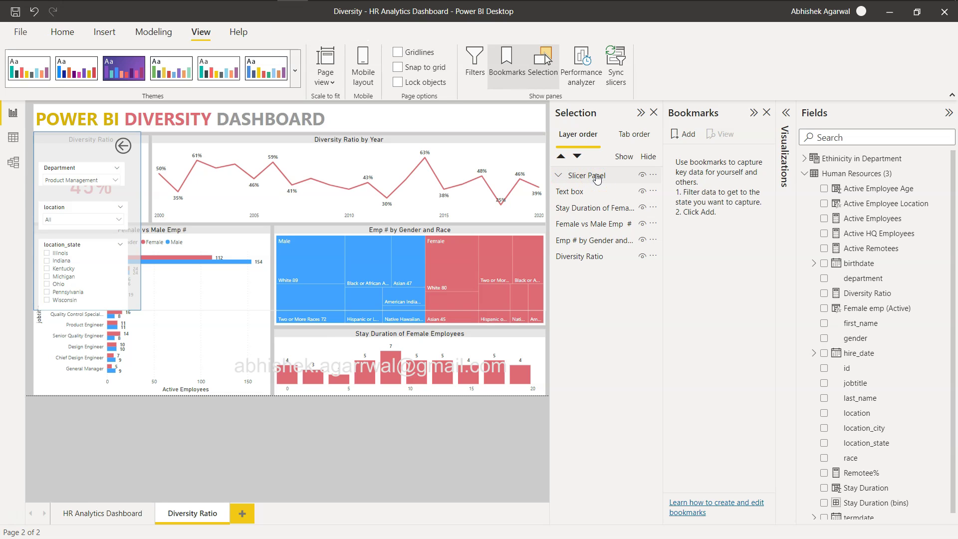
# Add a bookmark of the page with the slicer panel visible and name it Show Slicer Panel.
pyautogui.click(678, 134)
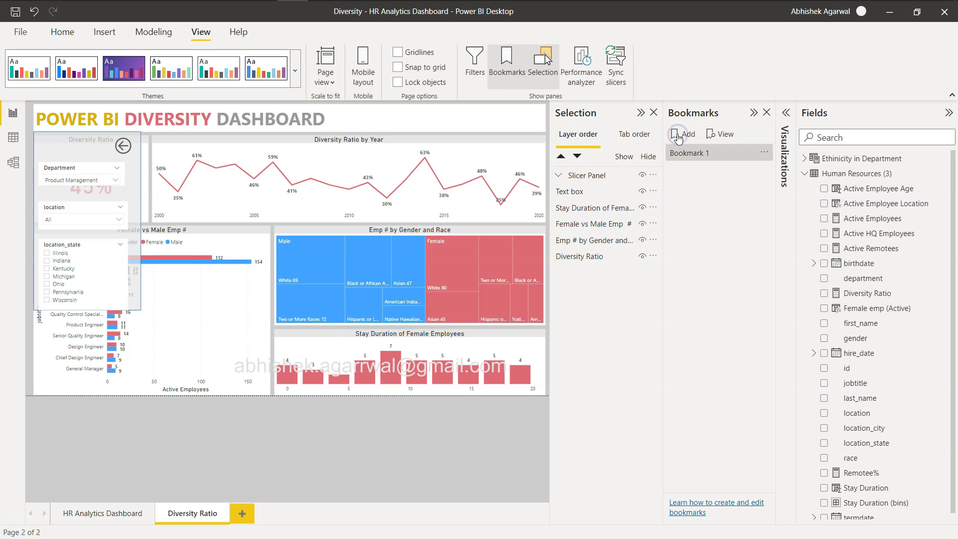
pyautogui.doubleClick(691, 153)
pyautogui.write('Show Slicer Pnale')
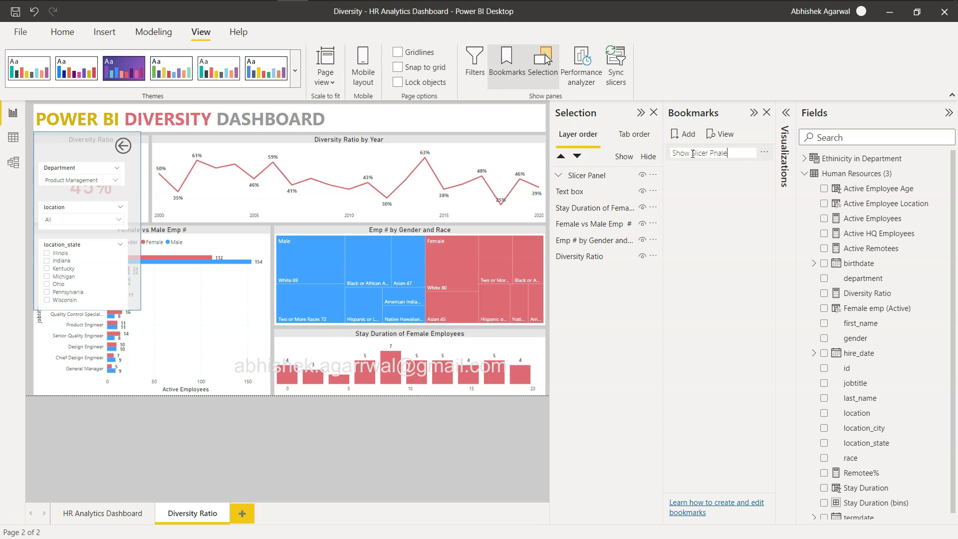
pyautogui.press('Return')
pyautogui.click(717, 155)
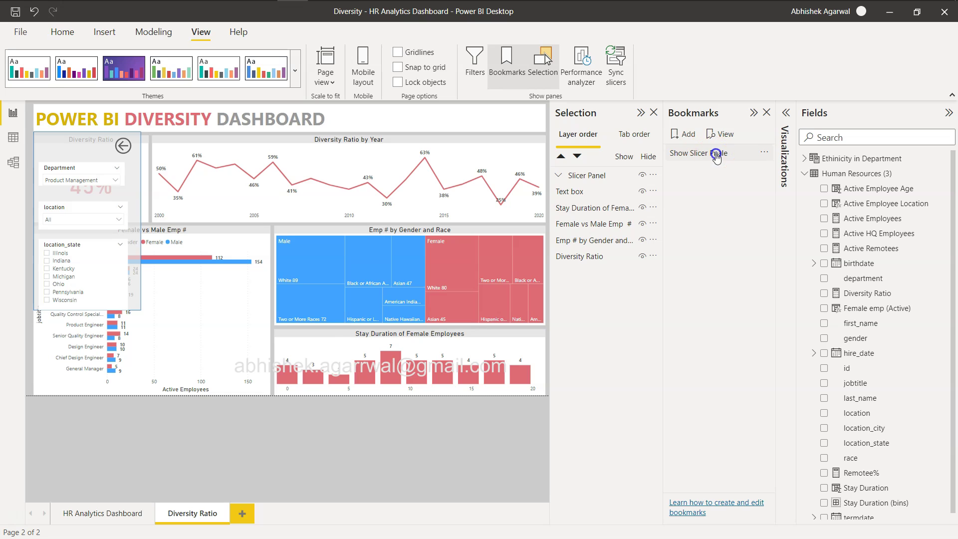
pyautogui.press('End')
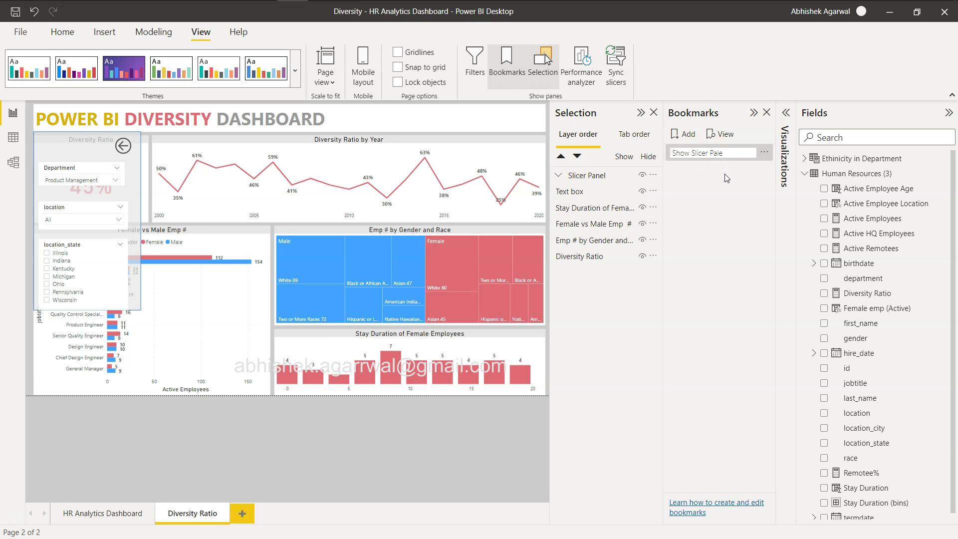
pyautogui.write('anel')
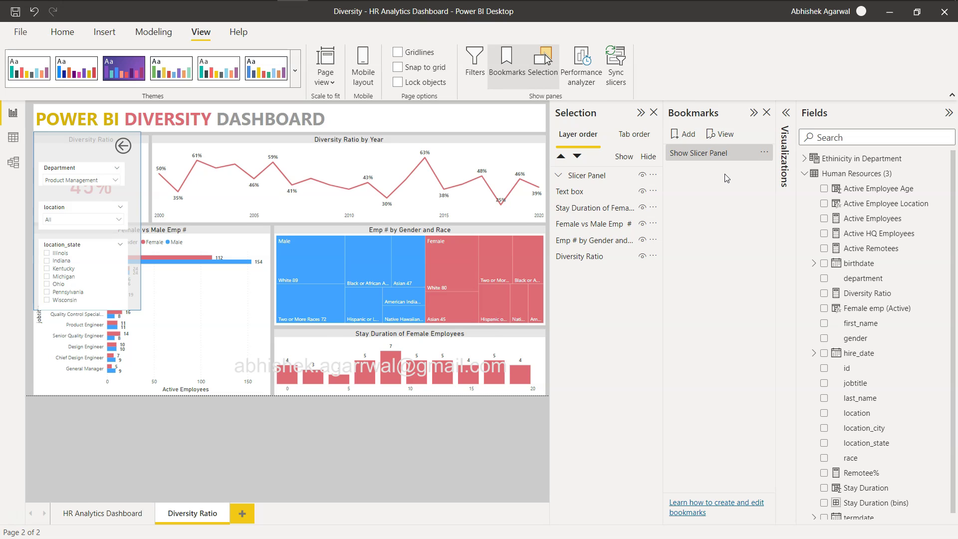
pyautogui.click(698, 165)
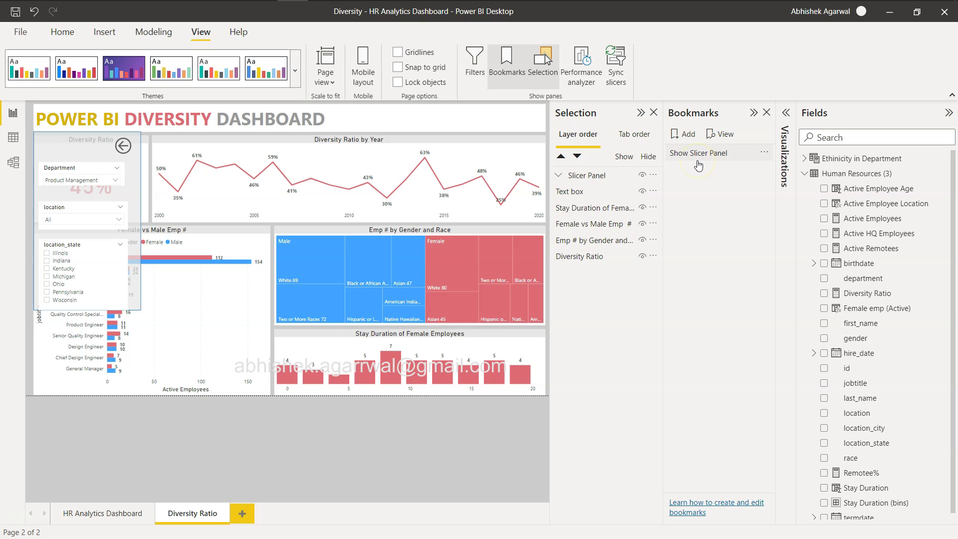
pyautogui.click(683, 210)
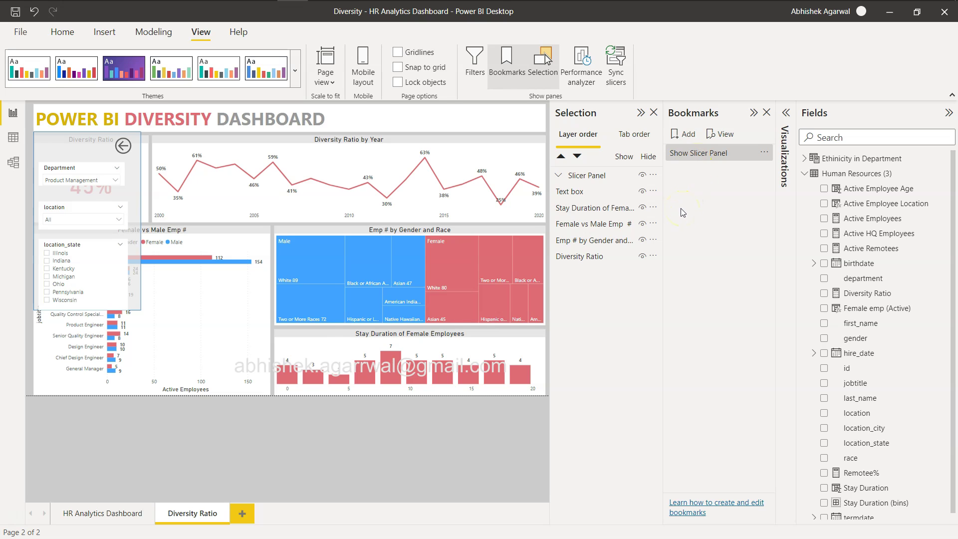
# Hide the Slicer Panel group and capture that state in a new bookmark named Hide Sicer Panel.
pyautogui.click(642, 175)
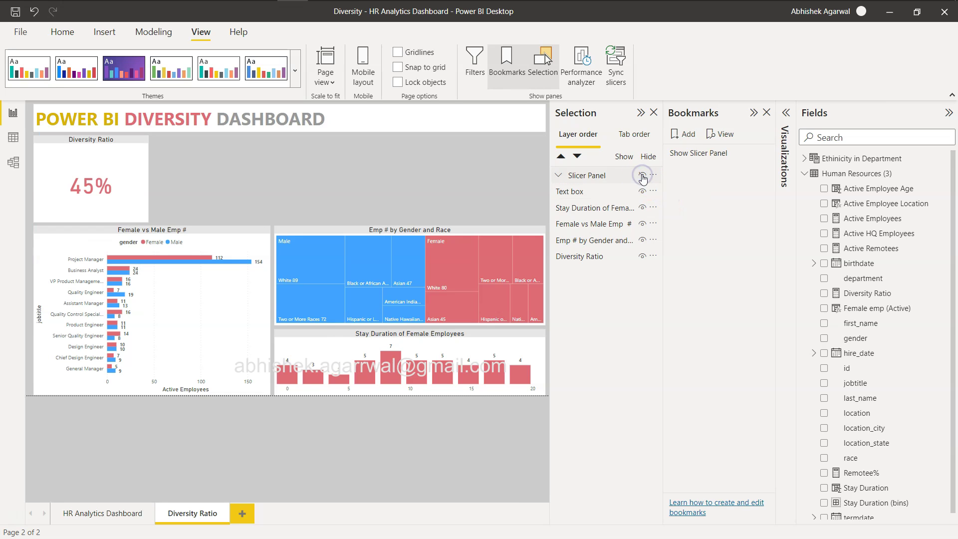
pyautogui.click(683, 136)
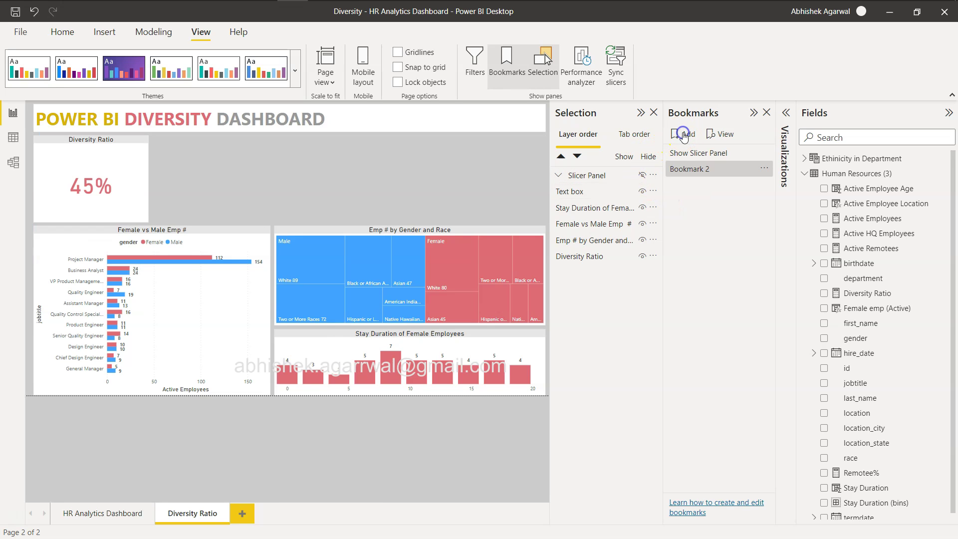
pyautogui.doubleClick(690, 169)
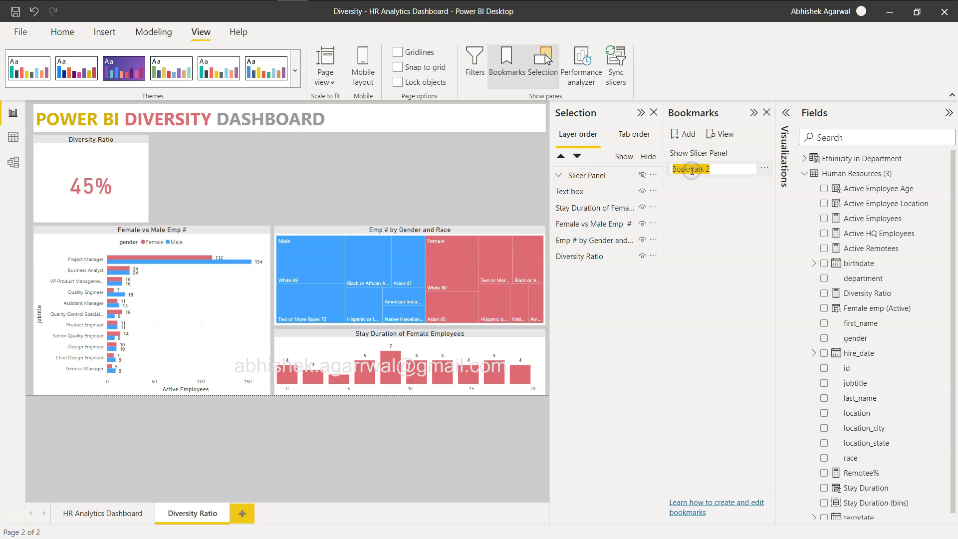
pyautogui.write('Hide Sicer Panel')
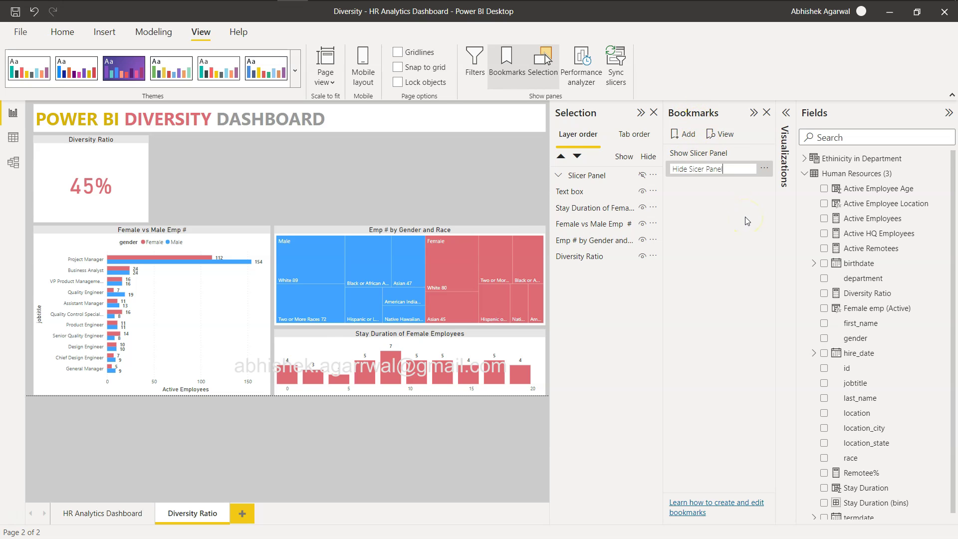
pyautogui.press('Return')
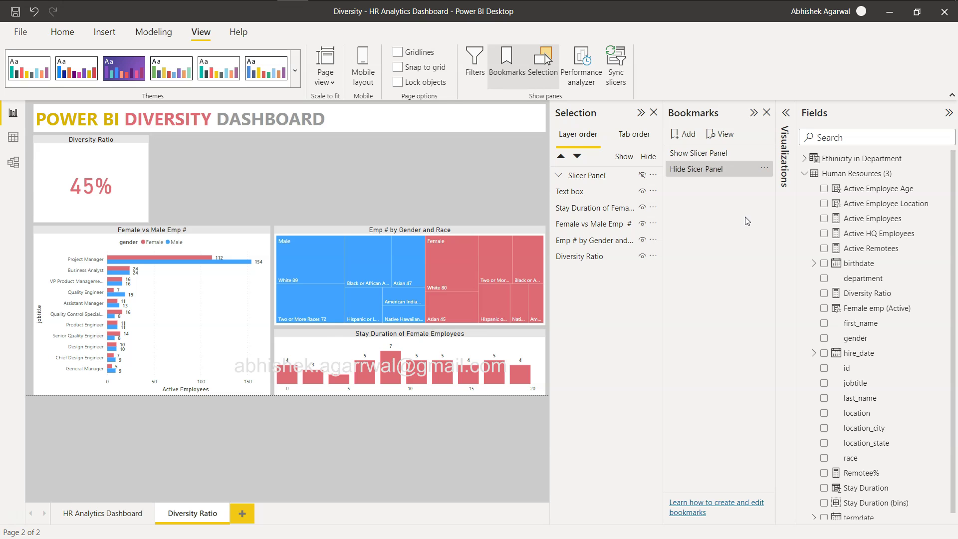
# Turn off the Data option for both the Show Slicer Panel and Hide Sicer Panel bookmarks.
pyautogui.click(765, 156)
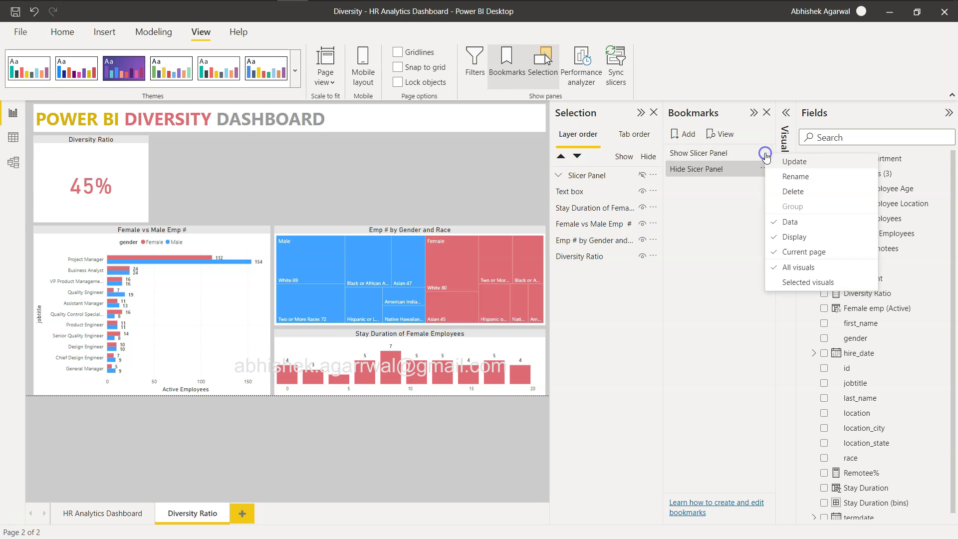
pyautogui.click(789, 224)
pyautogui.click(764, 156)
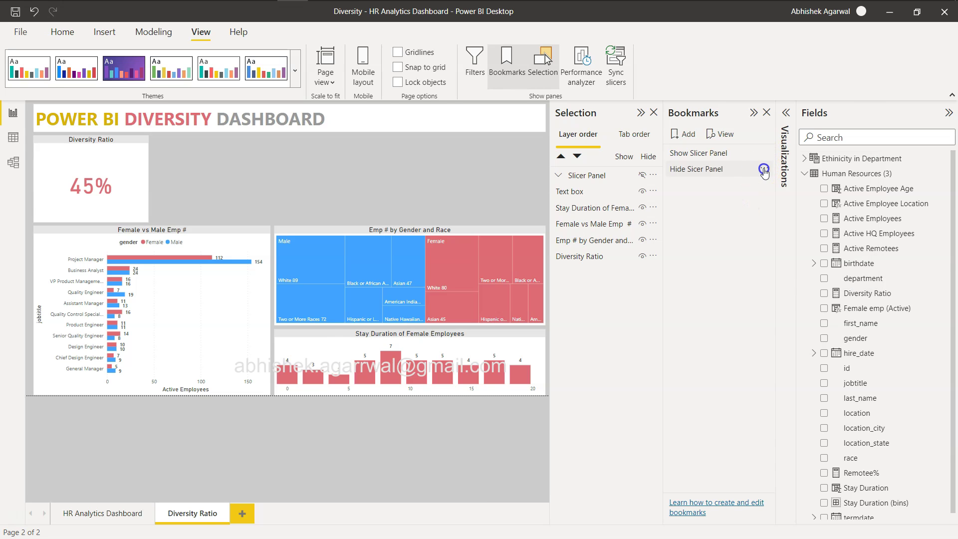
pyautogui.click(760, 170)
pyautogui.click(780, 234)
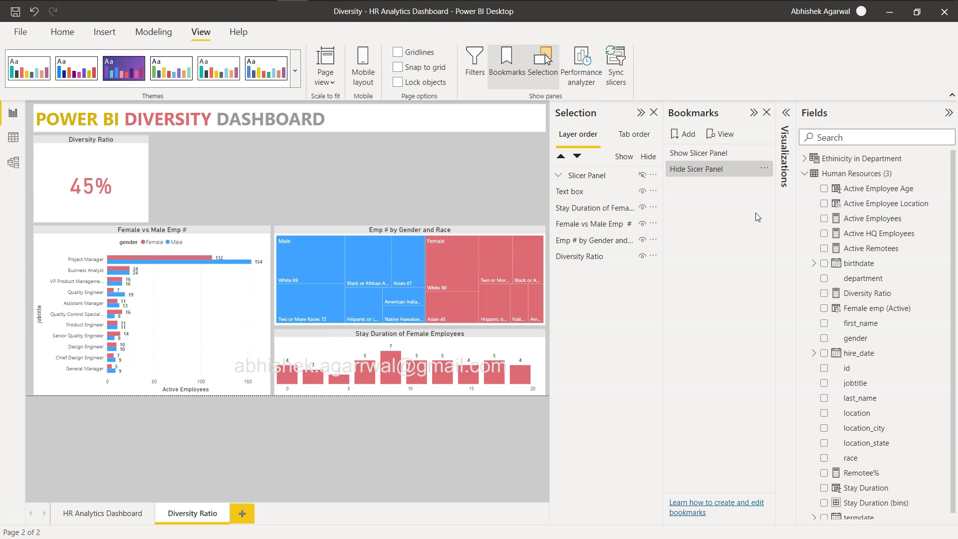
pyautogui.click(763, 168)
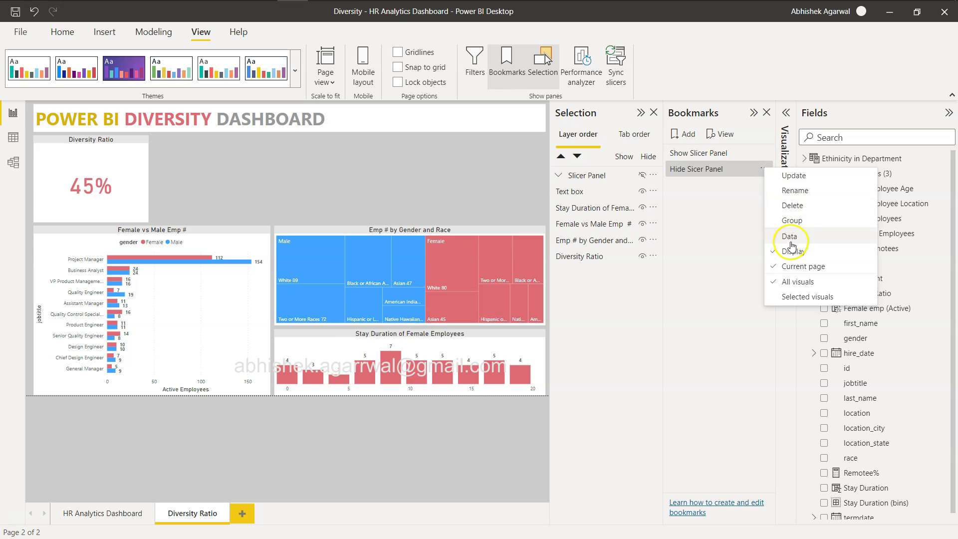
pyautogui.click(745, 233)
pyautogui.click(743, 226)
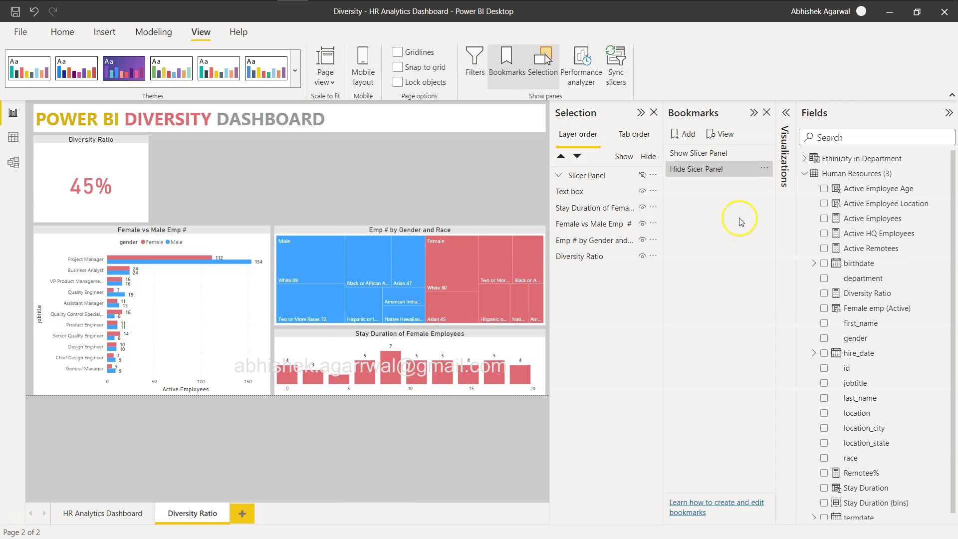
pyautogui.click(730, 210)
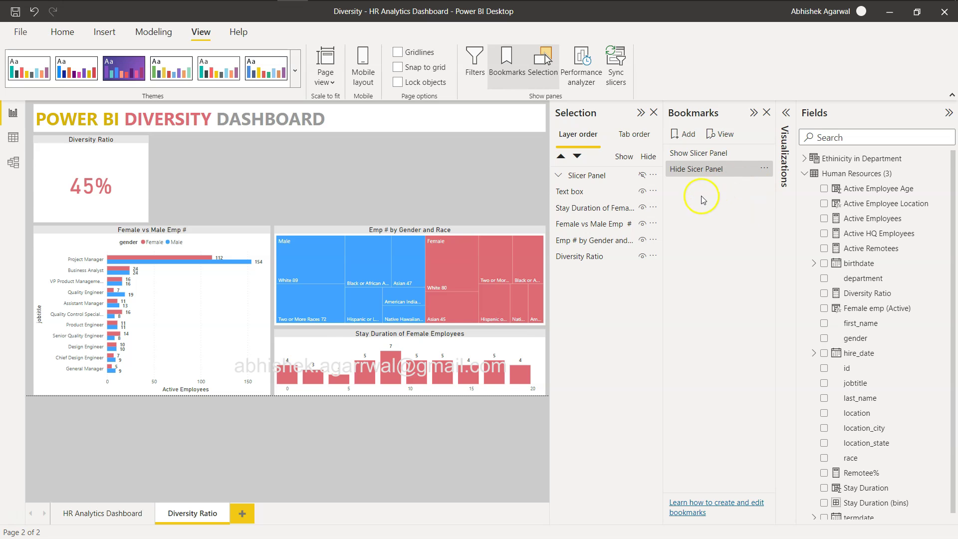
# Close the Selection and Bookmarks panes to give the report canvas more room.
pyautogui.click(654, 113)
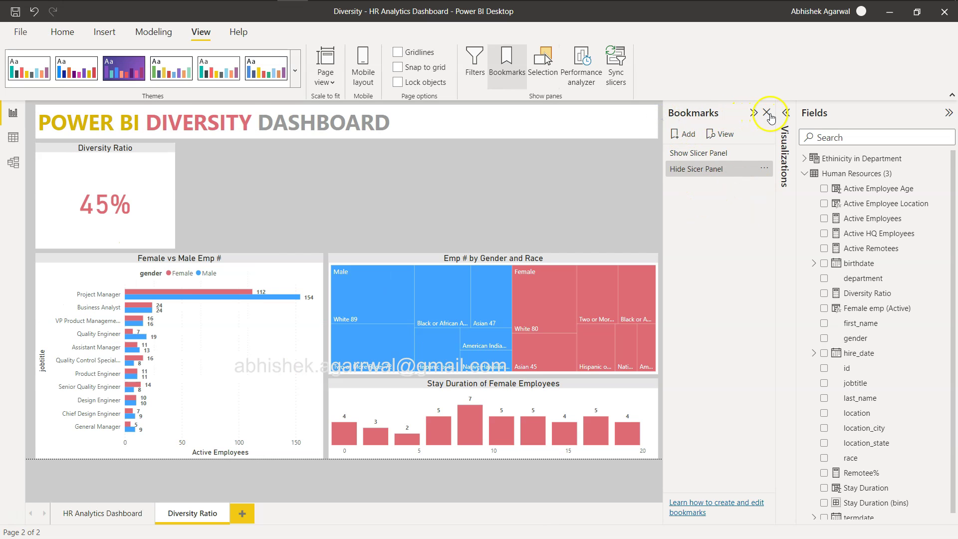
pyautogui.click(766, 113)
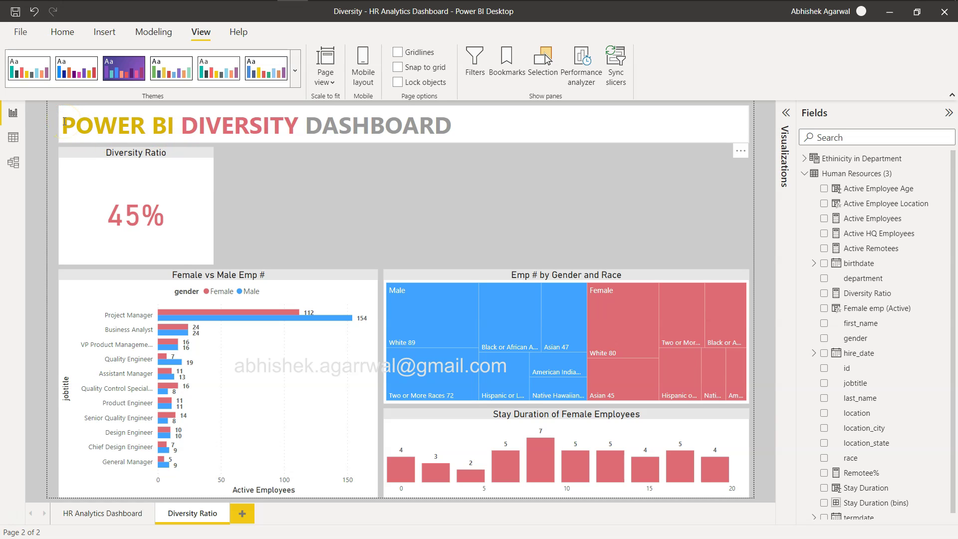
pyautogui.click(65, 122)
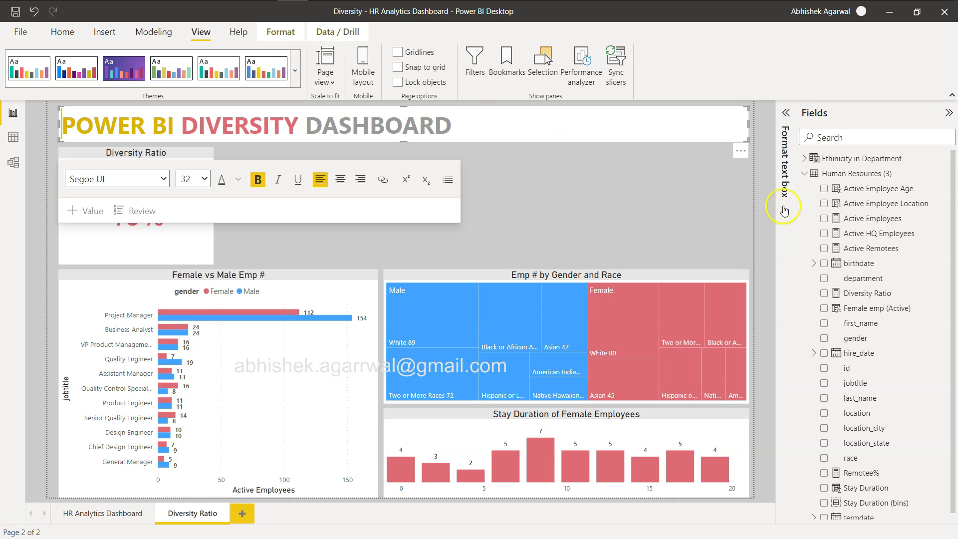
# Insert the filter icon image, shrink it to the height of the title bar and place it just after the dashboard title.
pyautogui.click(105, 33)
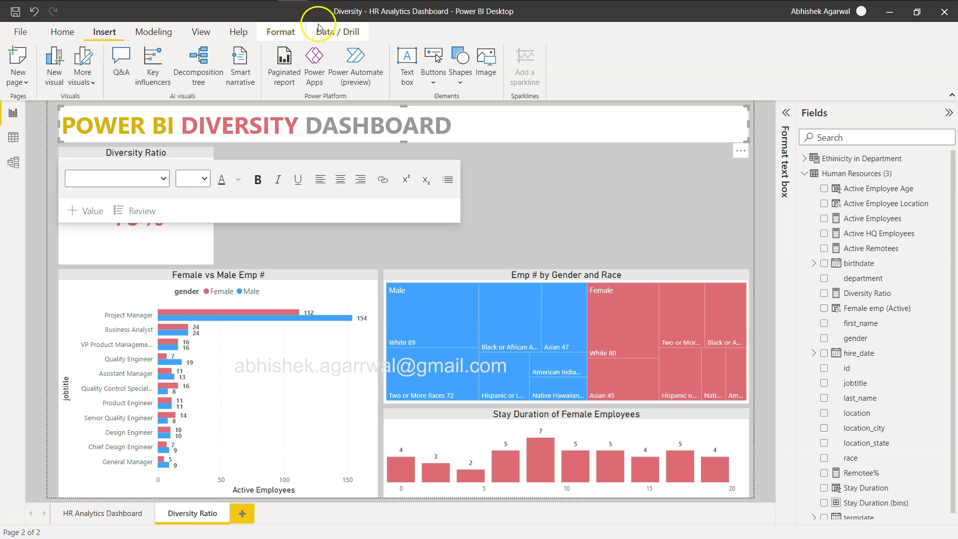
pyautogui.click(482, 75)
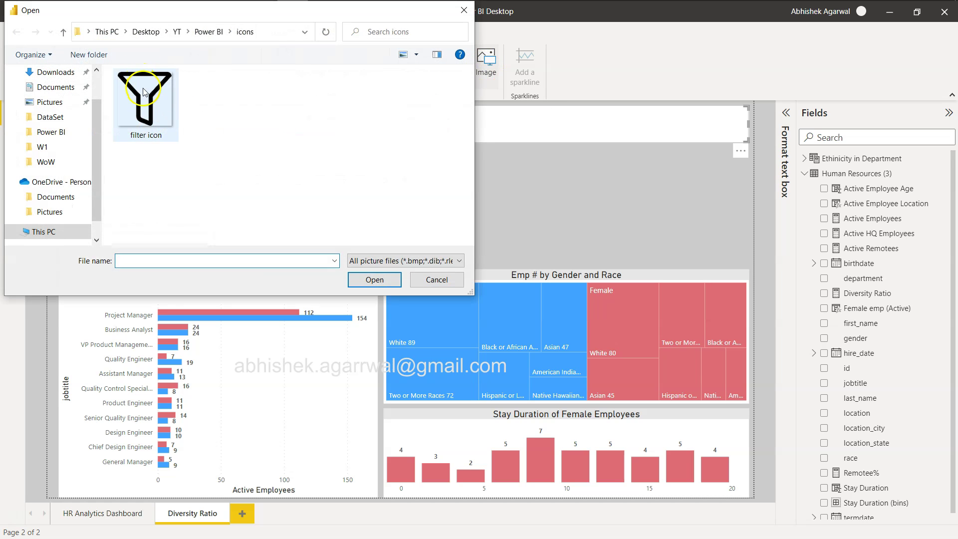
pyautogui.doubleClick(143, 88)
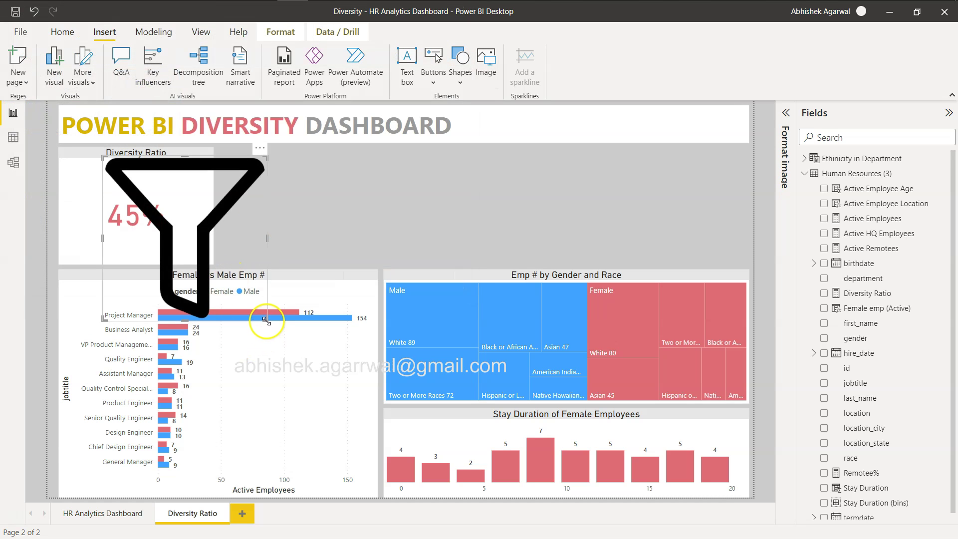
pyautogui.moveTo(266, 318); pyautogui.dragTo(485, 129)
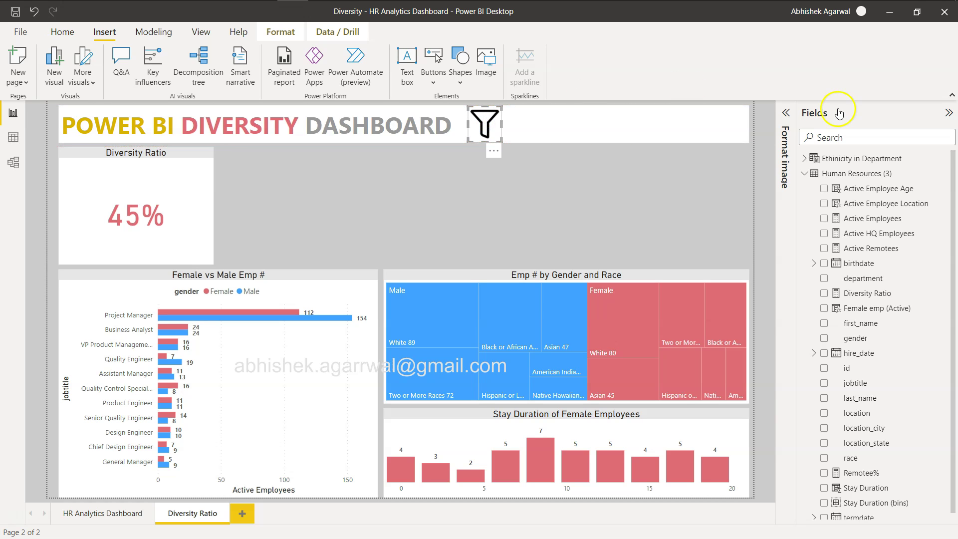
# Turn on the filter icon's action with type Bookmark and link it to the Show Slicer Panel bookmark.
pyautogui.click(785, 113)
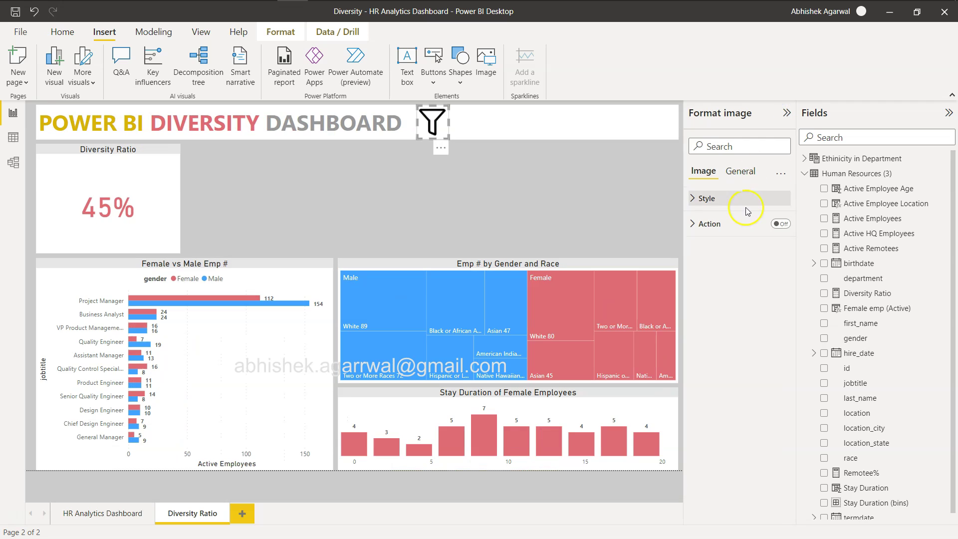
pyautogui.click(779, 224)
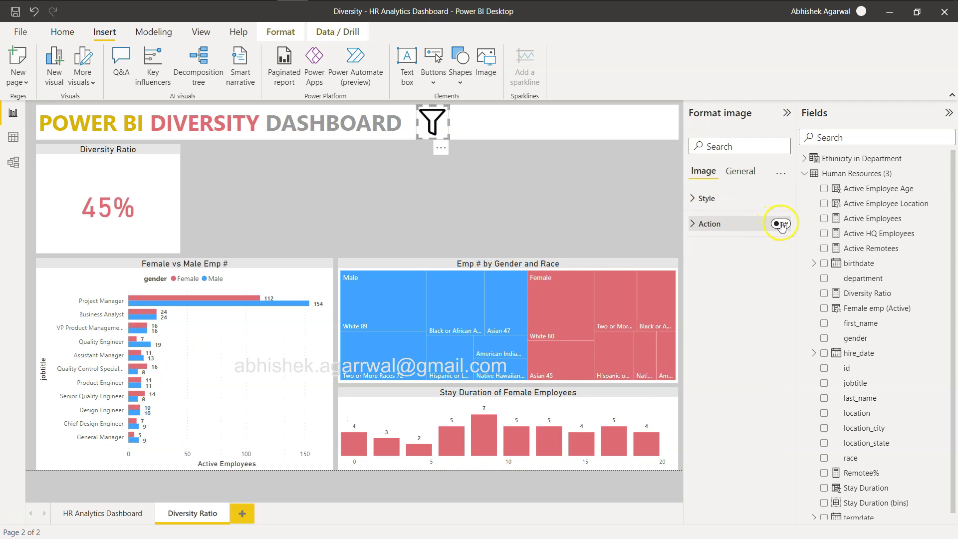
pyautogui.click(691, 223)
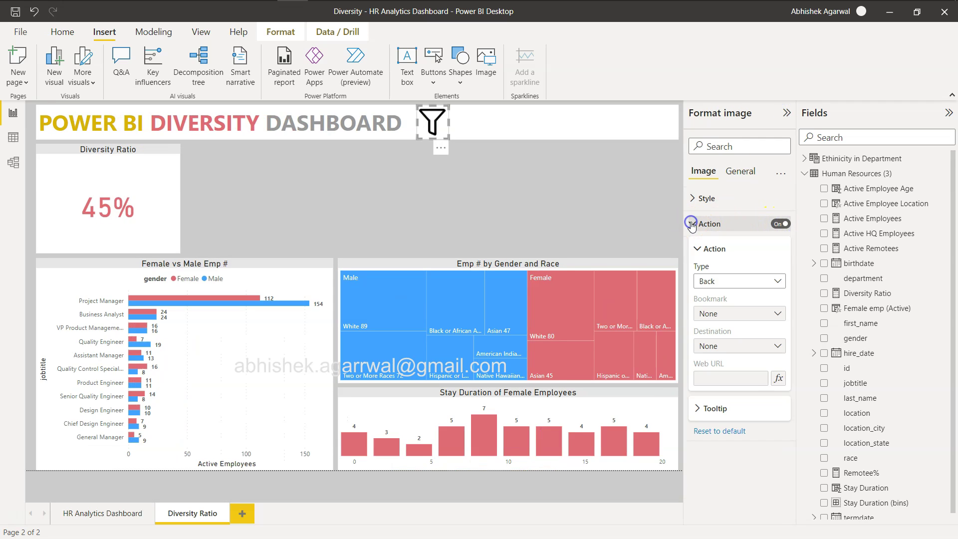
pyautogui.click(726, 281)
pyautogui.click(733, 311)
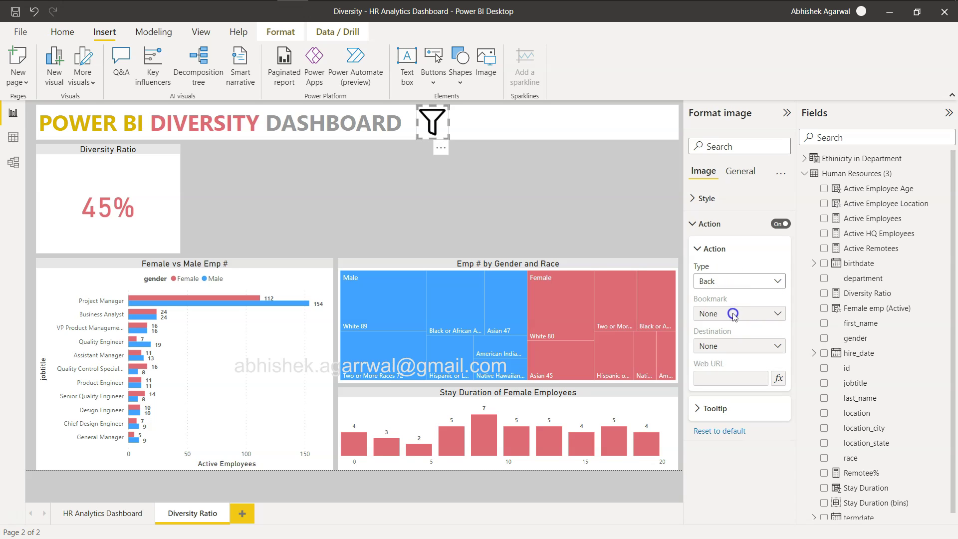
pyautogui.click(734, 313)
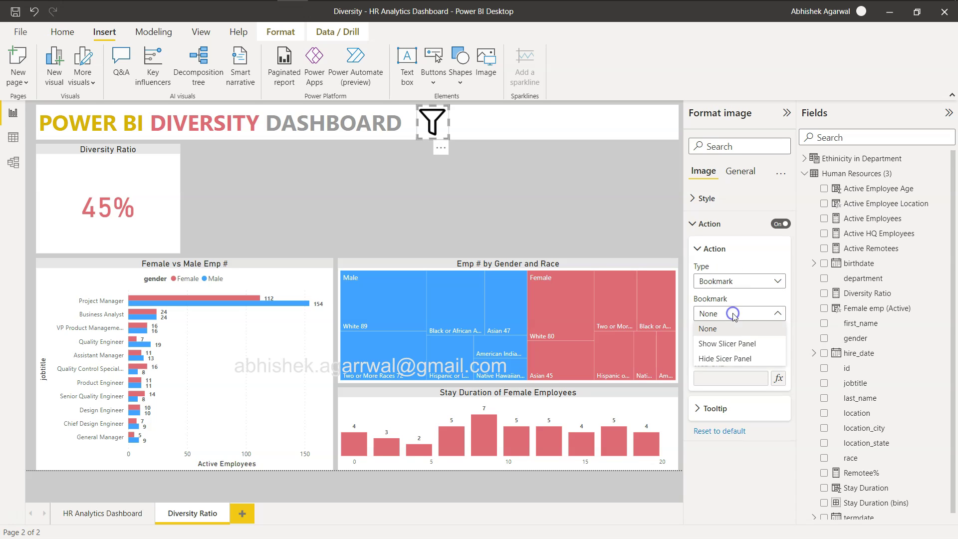
pyautogui.click(740, 344)
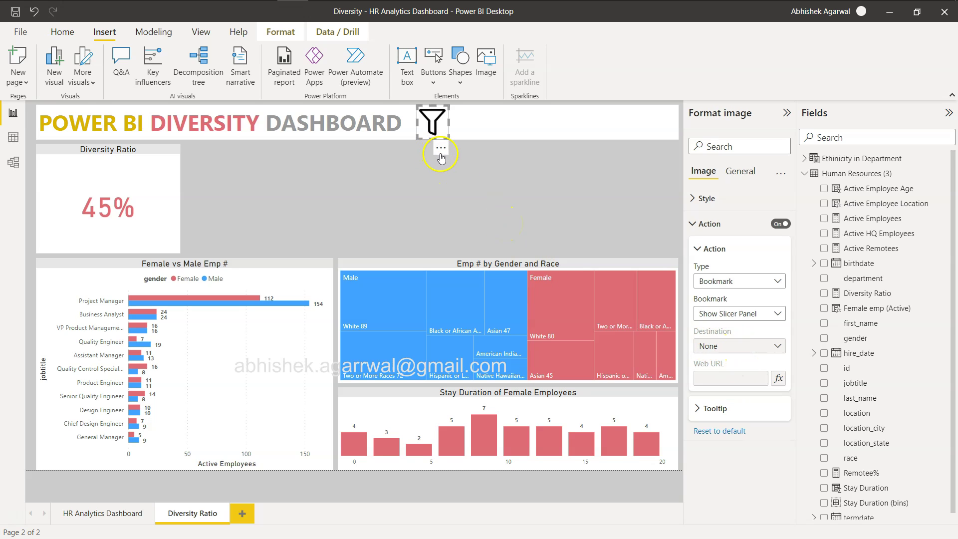
pyautogui.click(678, 199)
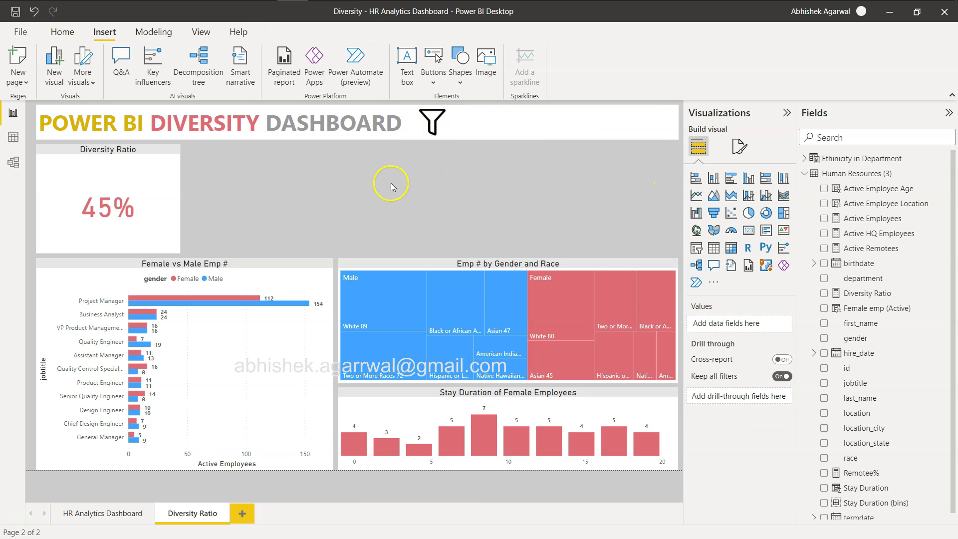
# Test the filter icon's bookmark link, and bring up the Bookmarks and Selection panes beside the report.
pyautogui.keyDown('ctrl'); pyautogui.click(434, 118); pyautogui.keyUp('ctrl')
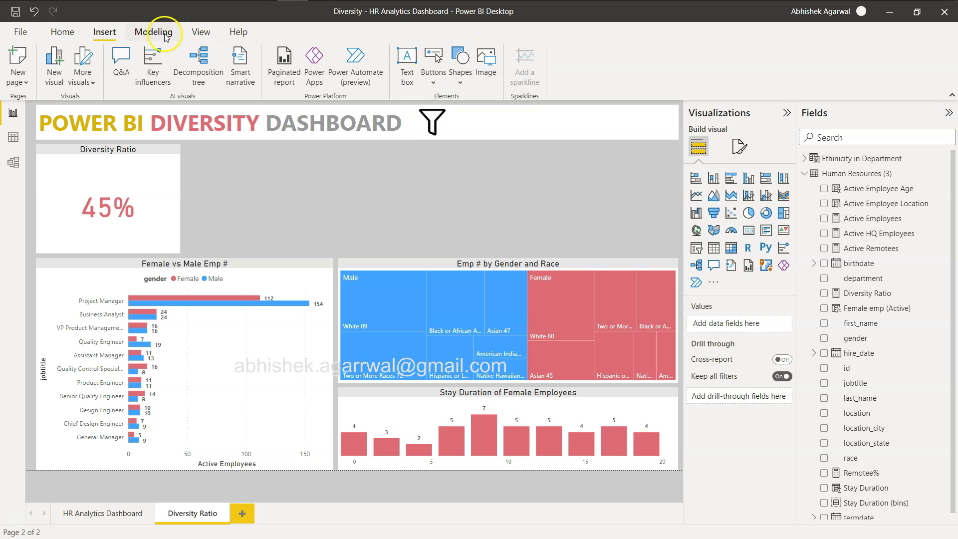
pyautogui.click(201, 32)
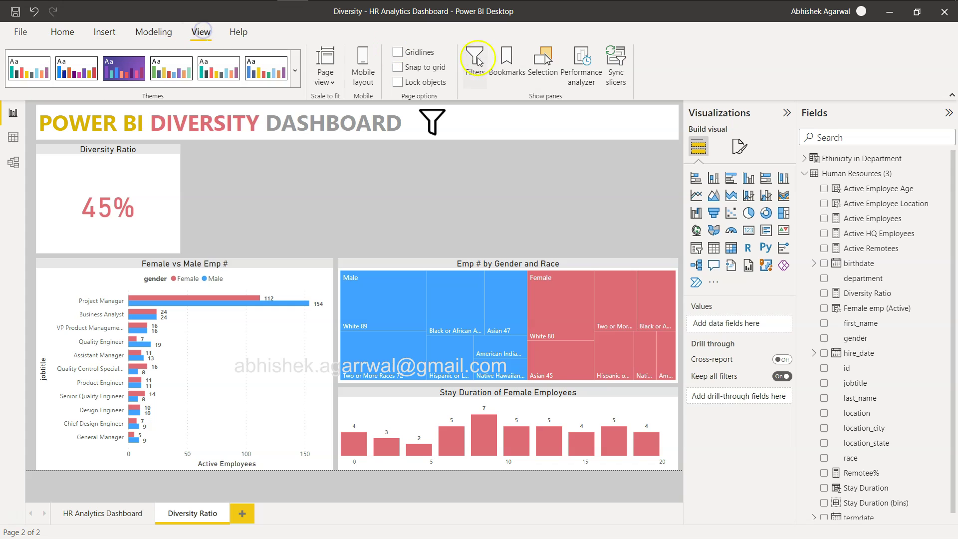
pyautogui.click(507, 65)
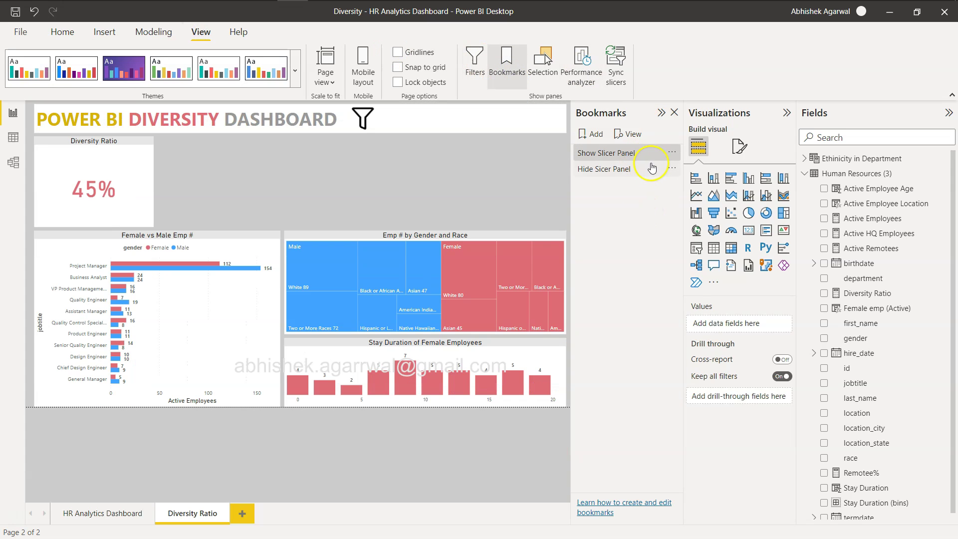
pyautogui.click(624, 157)
pyautogui.click(545, 61)
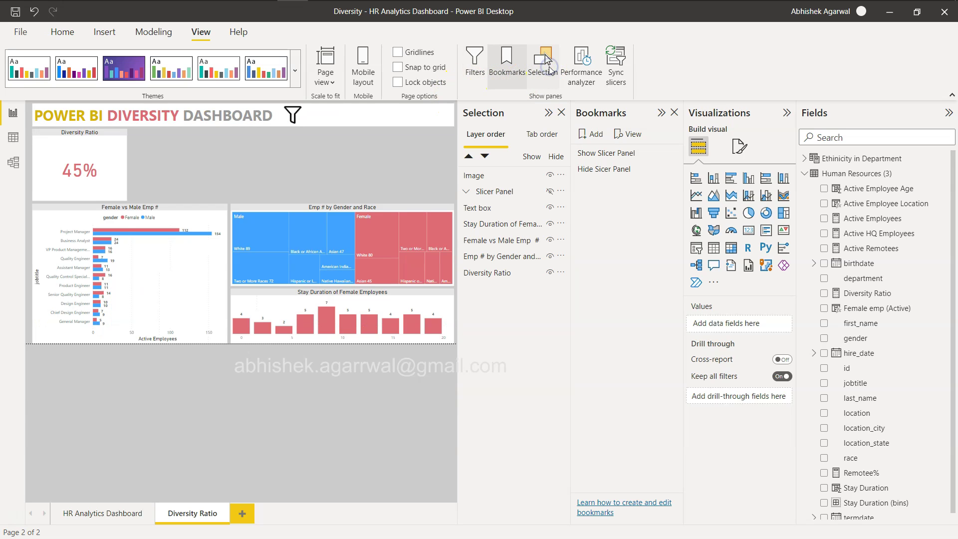
# Unhide the Slicer Panel group and update the Show Slicer Panel bookmark with this visibility.
pyautogui.click(604, 157)
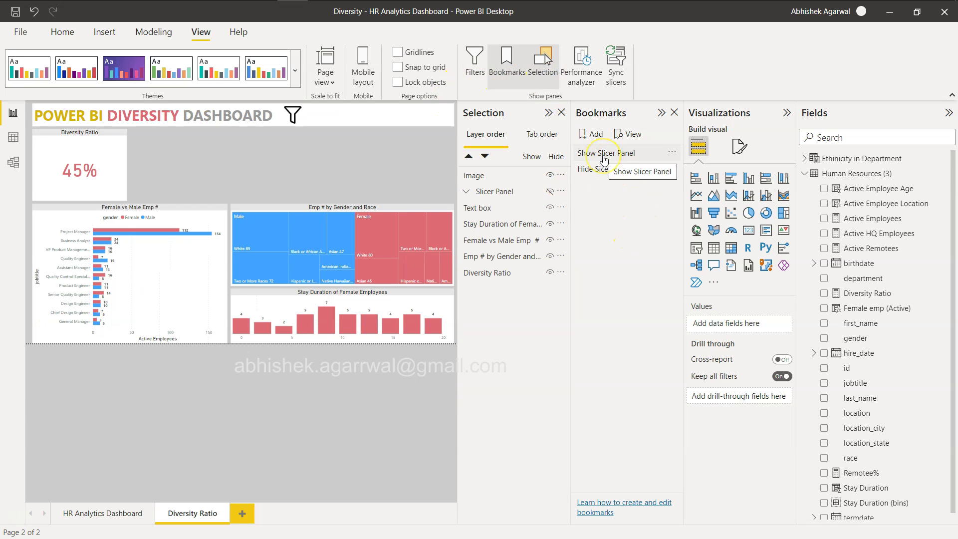
pyautogui.click(512, 192)
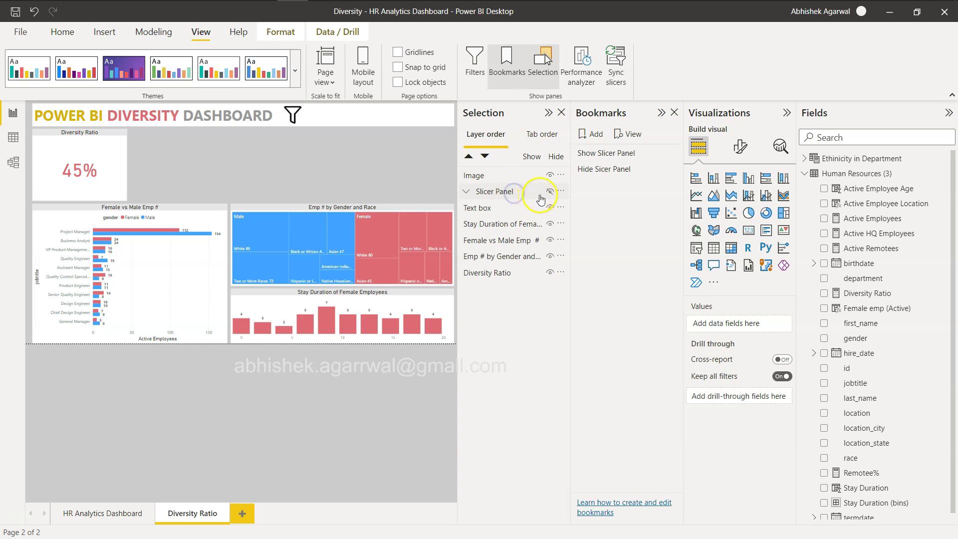
pyautogui.click(594, 158)
pyautogui.click(549, 191)
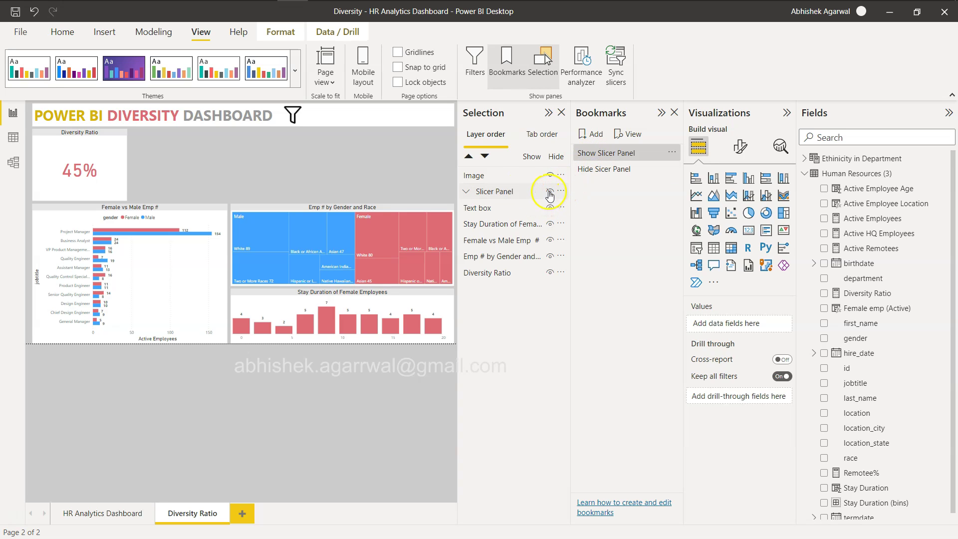
pyautogui.click(673, 152)
pyautogui.click(701, 160)
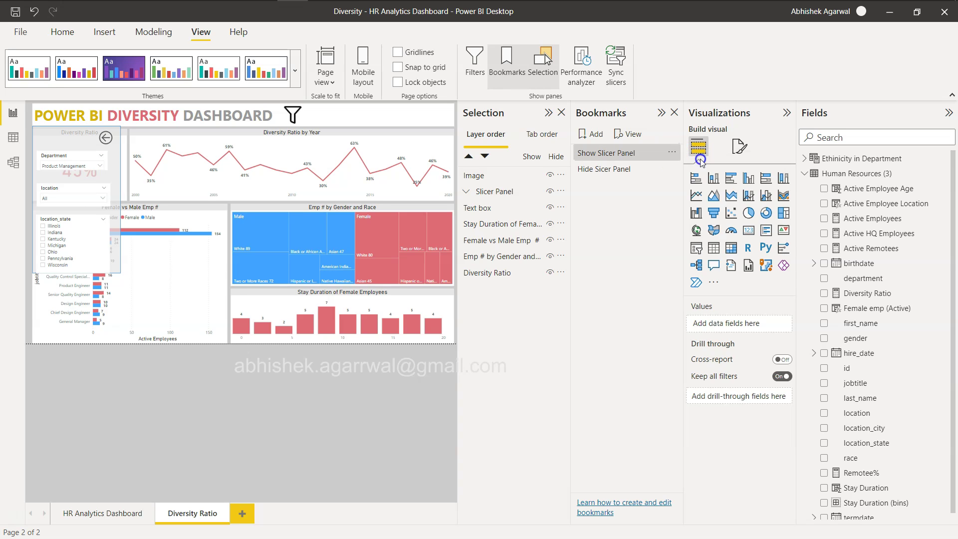
# Apply the Hide Sicer Panel and Show Slicer Panel bookmarks in turn to check the Slicer Panel group's visibility.
pyautogui.click(548, 208)
pyautogui.click(602, 172)
pyautogui.click(550, 192)
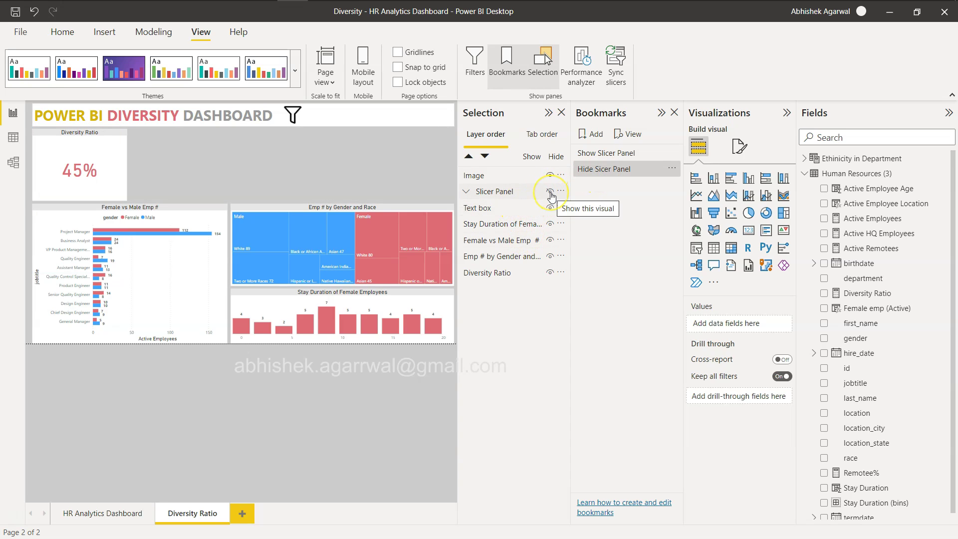
pyautogui.click(594, 154)
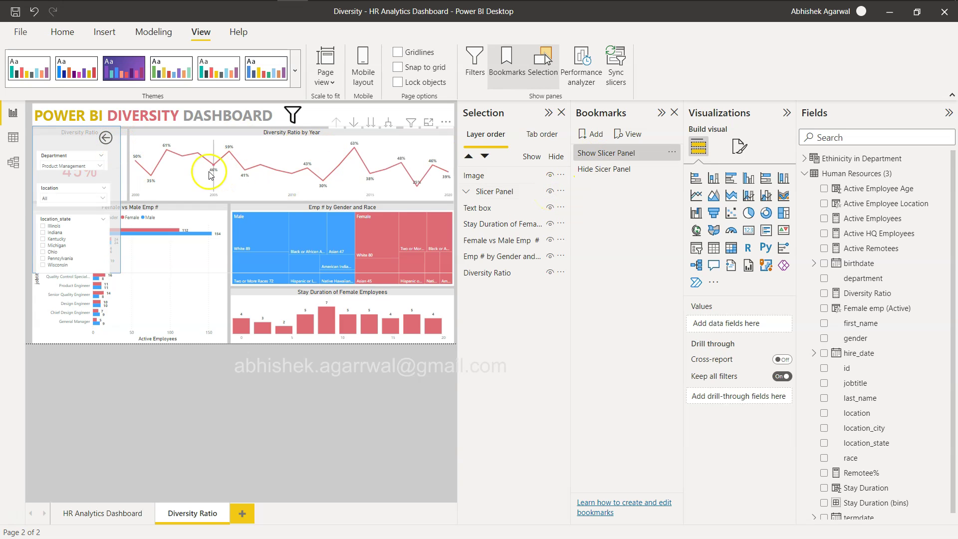
# Set the slicer panel's Back button action type to Bookmark and link it to the Hide Sicer Panel bookmark.
pyautogui.click(105, 141)
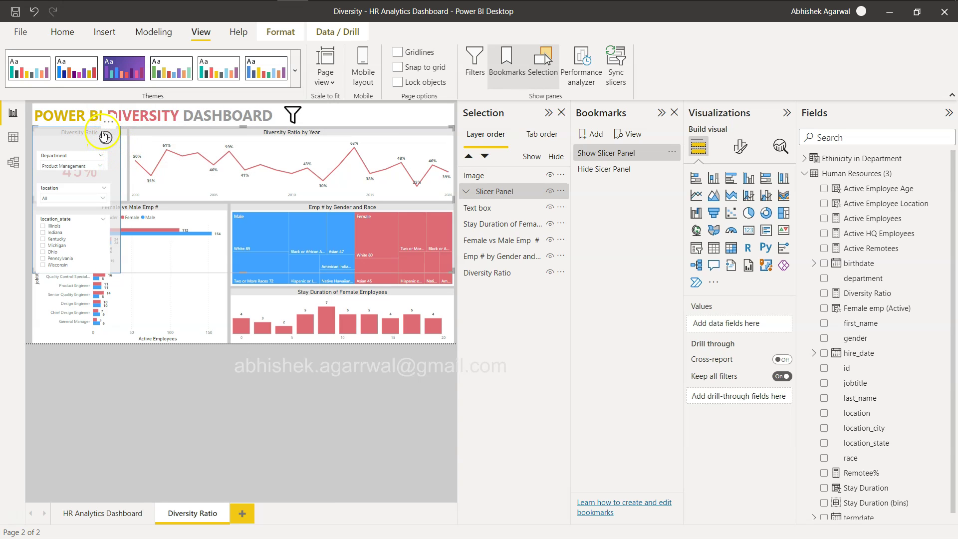
pyautogui.click(102, 132)
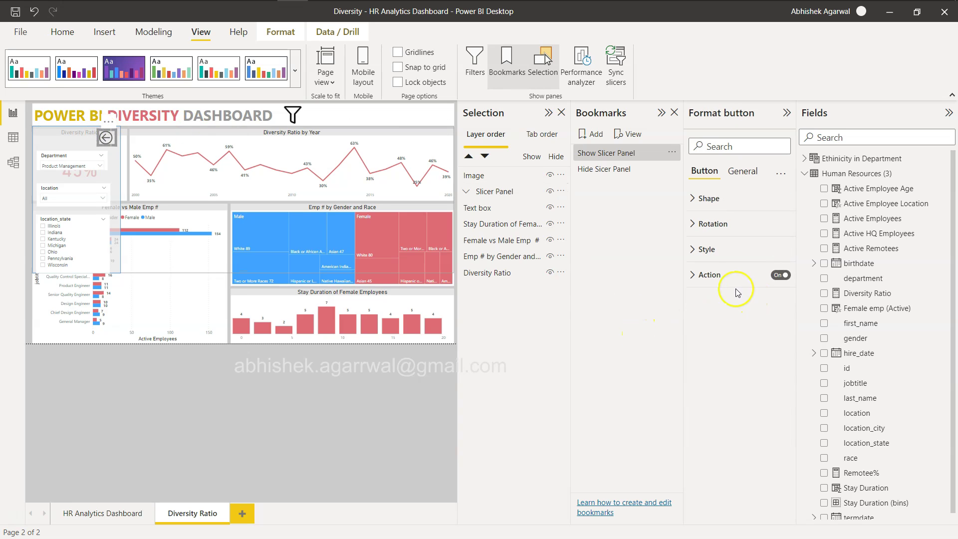
pyautogui.click(694, 273)
pyautogui.click(718, 332)
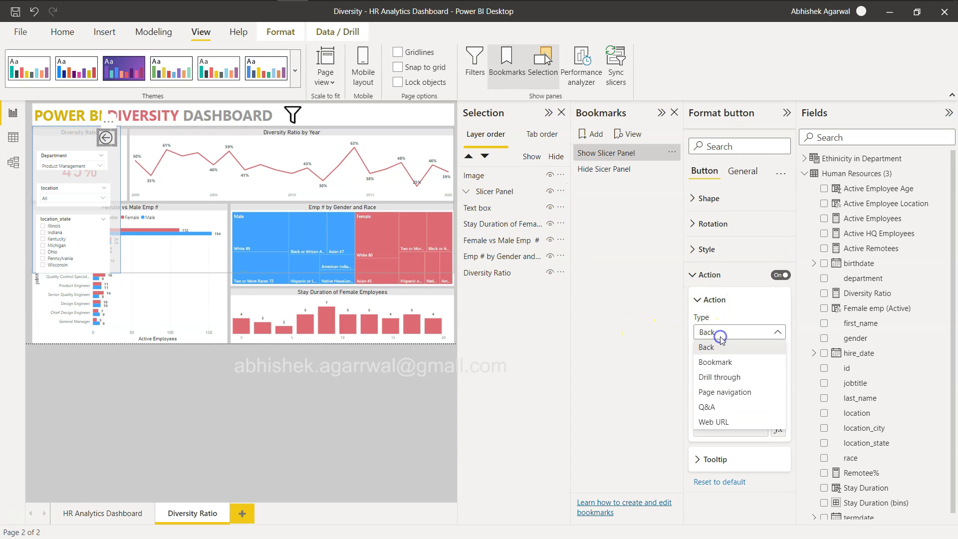
pyautogui.click(715, 361)
pyautogui.click(726, 364)
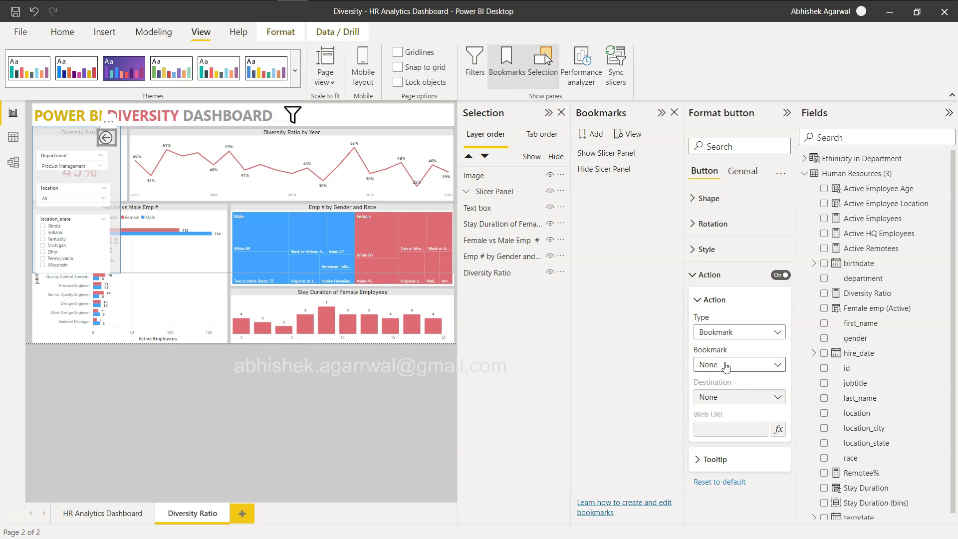
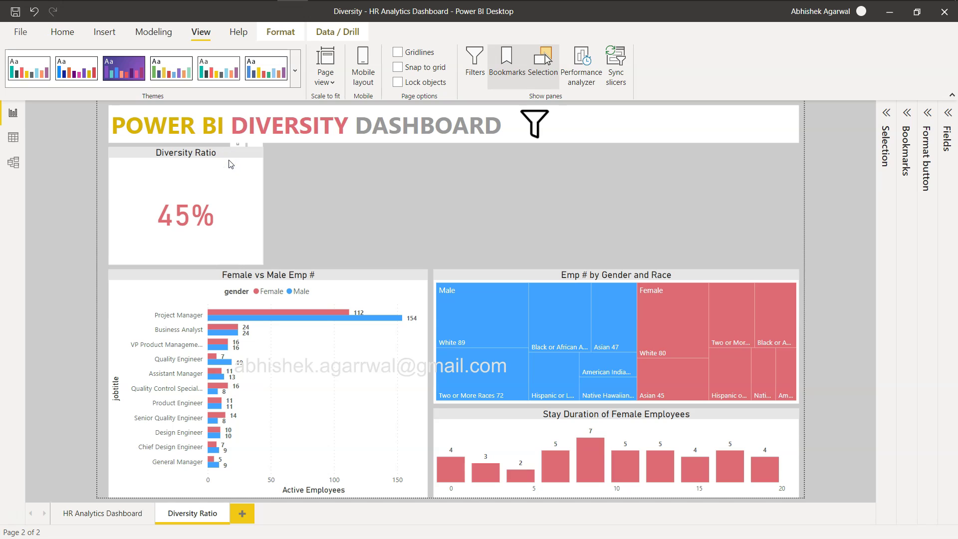
# Test showing and hiding the slicer panel with the filter icon and the Back button.
pyautogui.click(348, 160)
pyautogui.click(462, 204)
pyautogui.keyDown('ctrl'); pyautogui.click(537, 123); pyautogui.keyUp('ctrl')
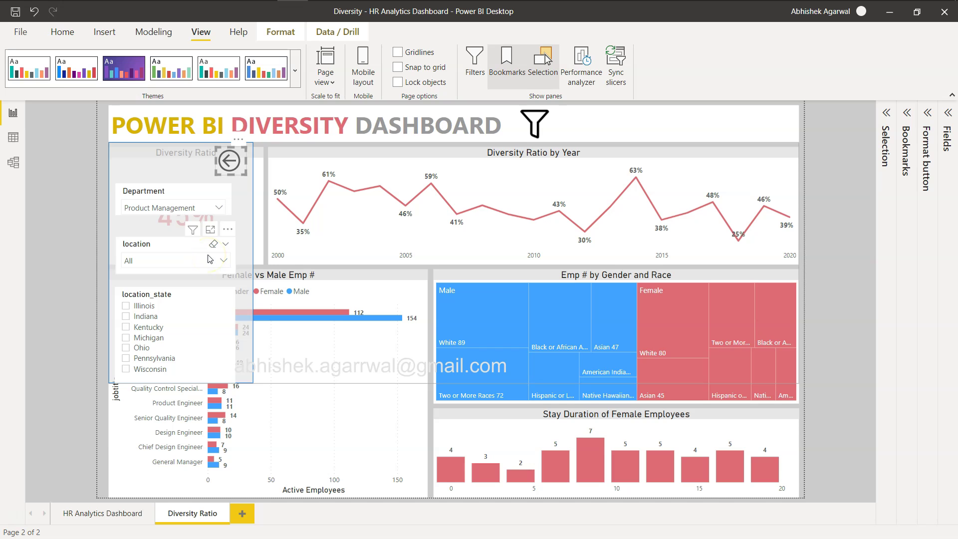
pyautogui.keyDown('ctrl'); pyautogui.click(230, 160); pyautogui.keyUp('ctrl')
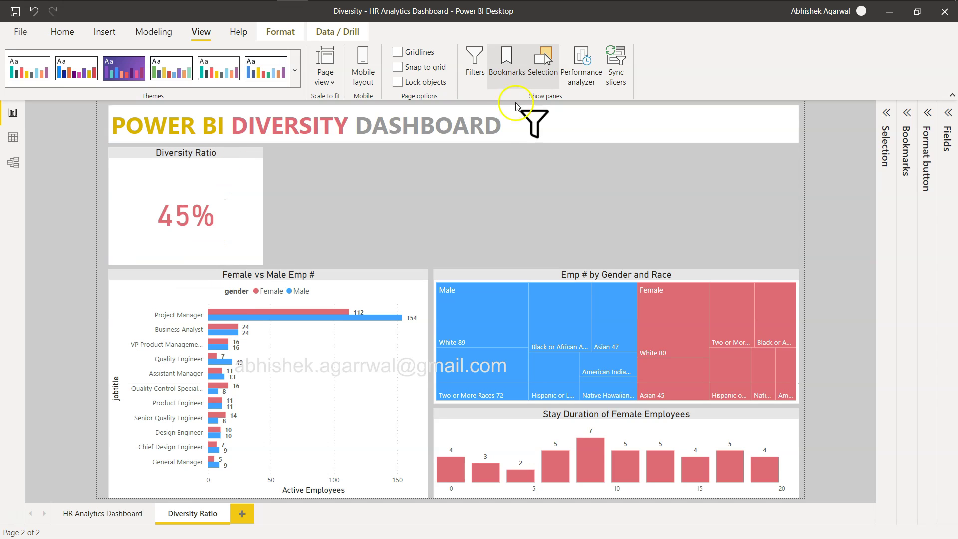
pyautogui.keyDown('ctrl'); pyautogui.click(533, 126); pyautogui.keyUp('ctrl')
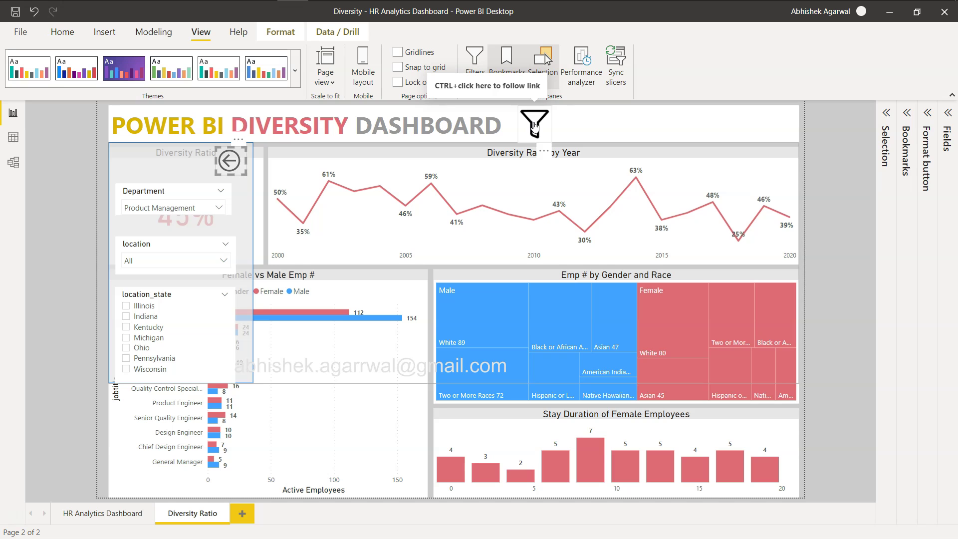
pyautogui.keyDown('ctrl'); pyautogui.click(534, 124); pyautogui.keyUp('ctrl')
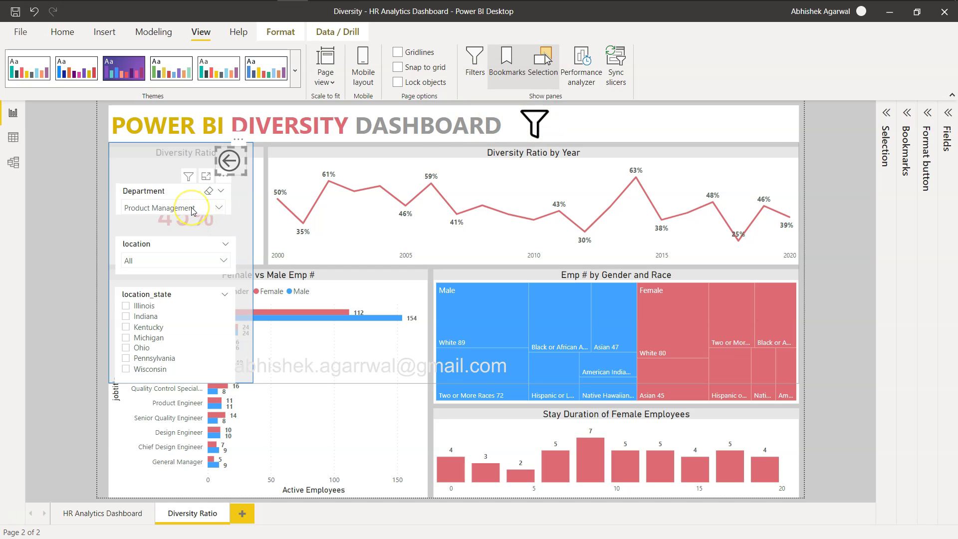
# Filter the location slicer to Headquarters and collapse the slicer panel with its Back button.
pyautogui.click(181, 264)
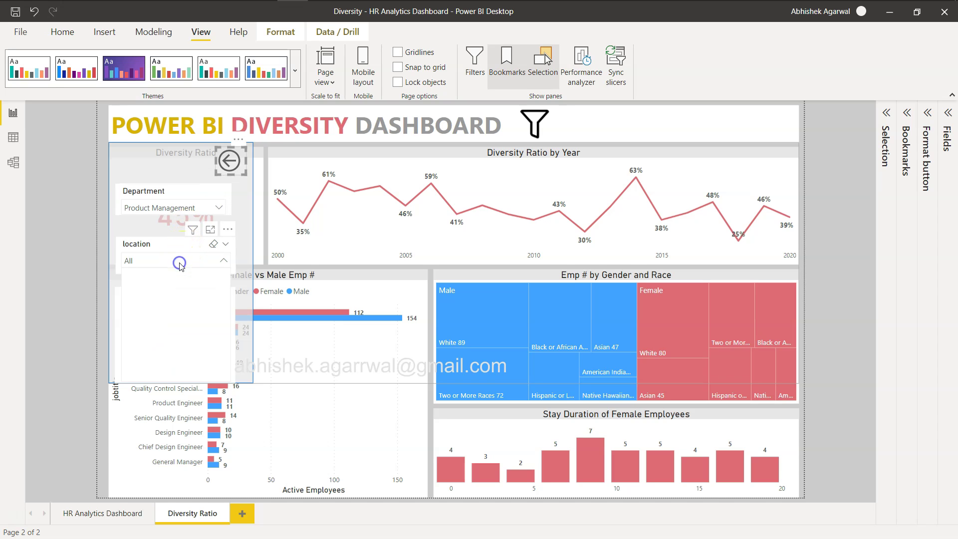
pyautogui.click(130, 275)
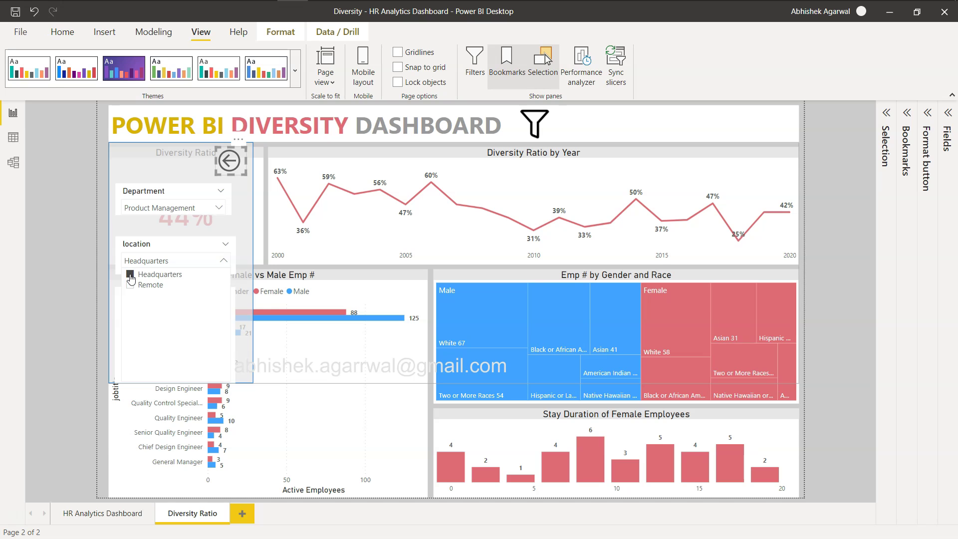
pyautogui.click(200, 261)
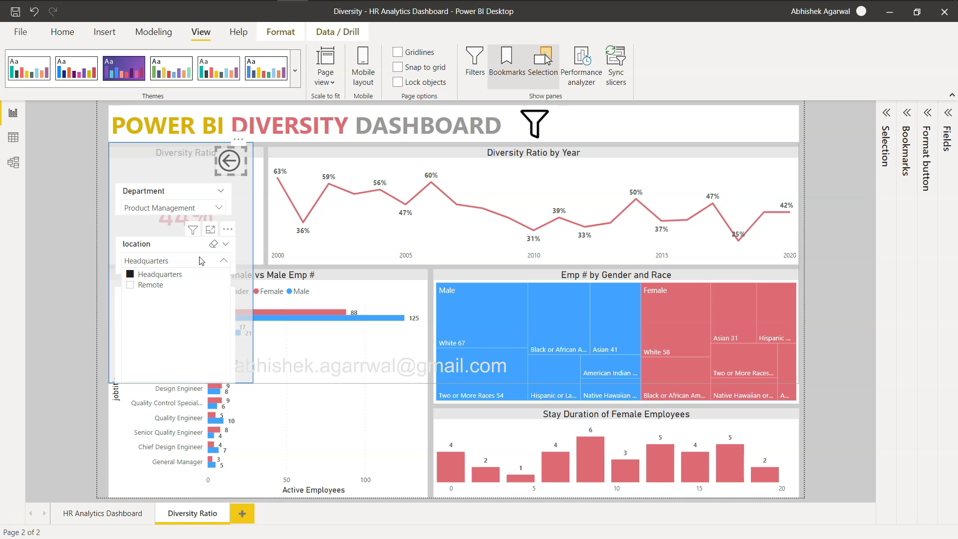
pyautogui.click(132, 284)
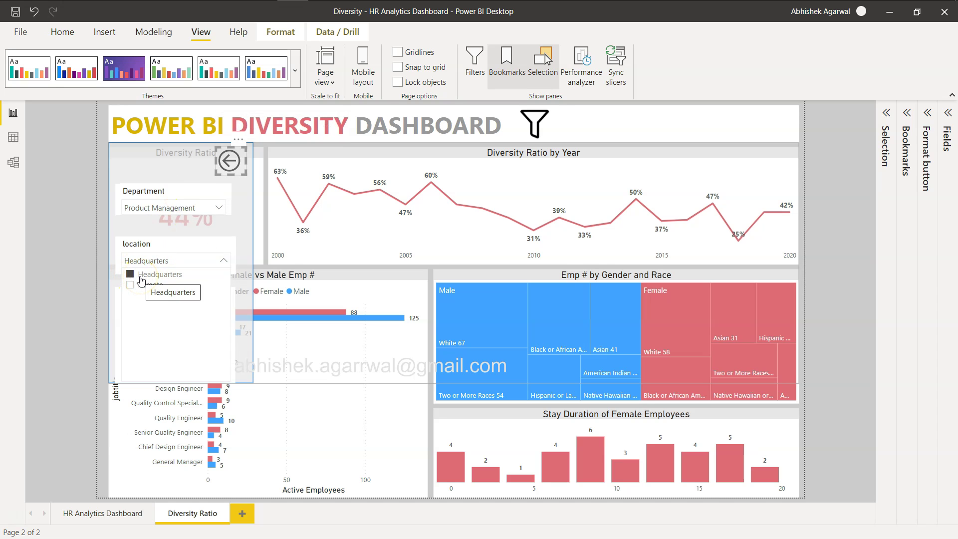
pyautogui.click(228, 162)
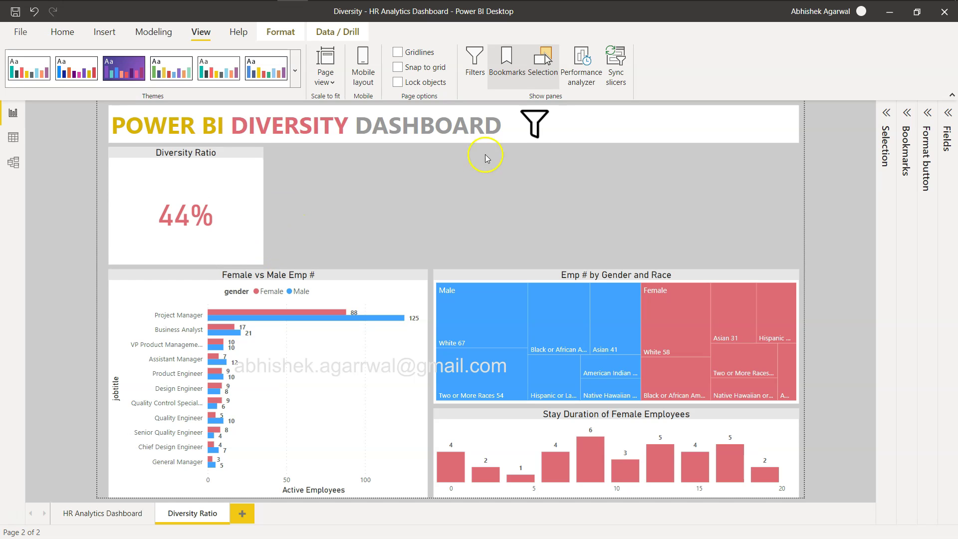
# Reopen the slicer panel from the filter icon and check the location slicer's selection.
pyautogui.keyDown('ctrl'); pyautogui.click(534, 125); pyautogui.keyUp('ctrl')
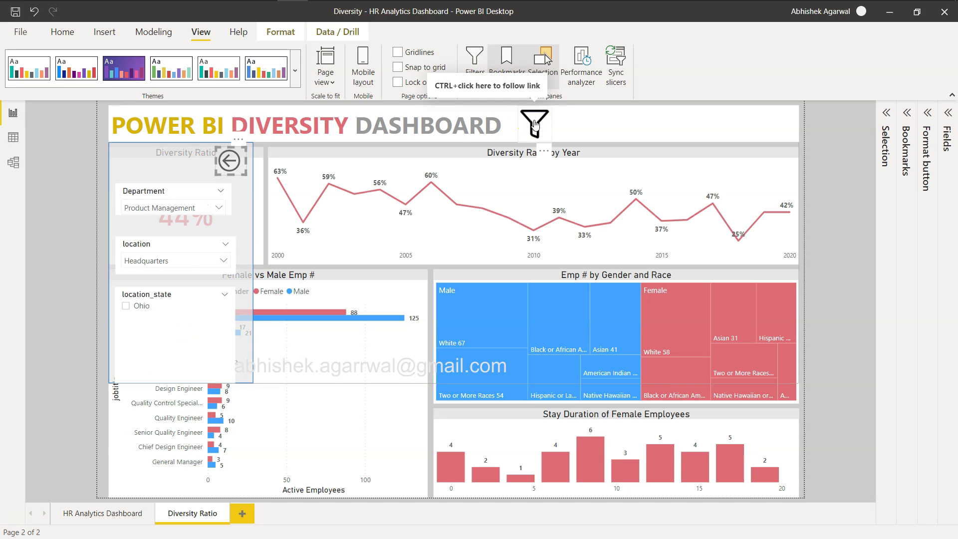
pyautogui.click(168, 264)
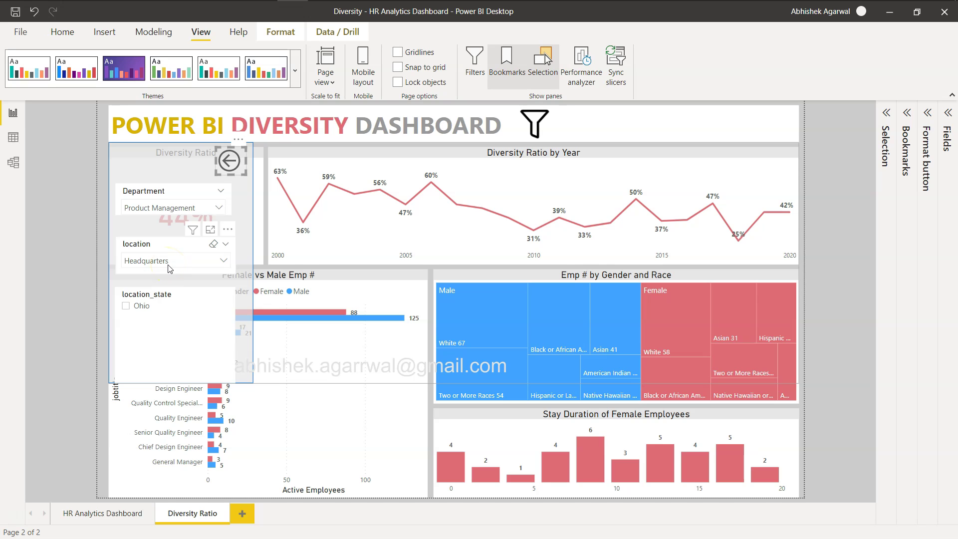
pyautogui.click(535, 125)
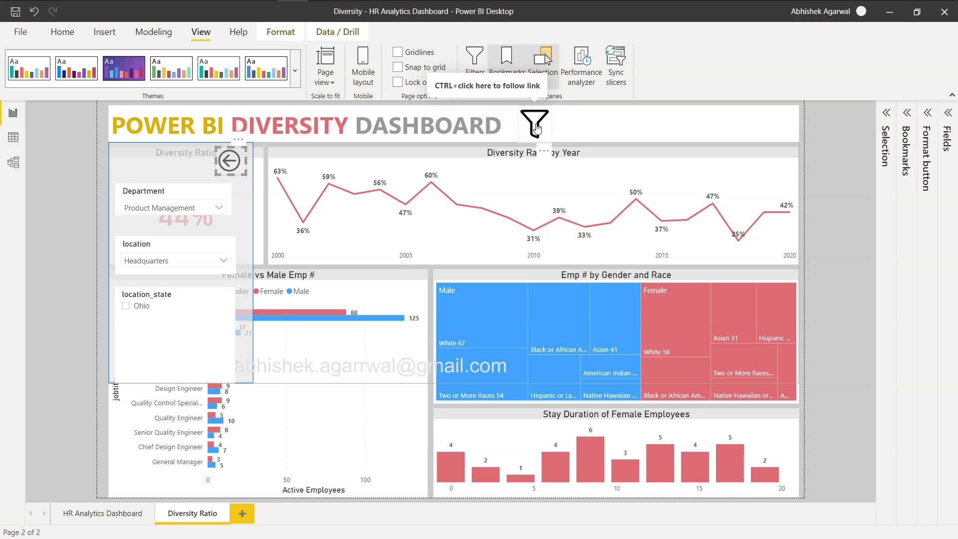
# Move the Diversity Ratio by Year chart out of the Slicer Panel group, and retest the Back button and filter icon.
pyautogui.click(908, 115)
pyautogui.click(794, 114)
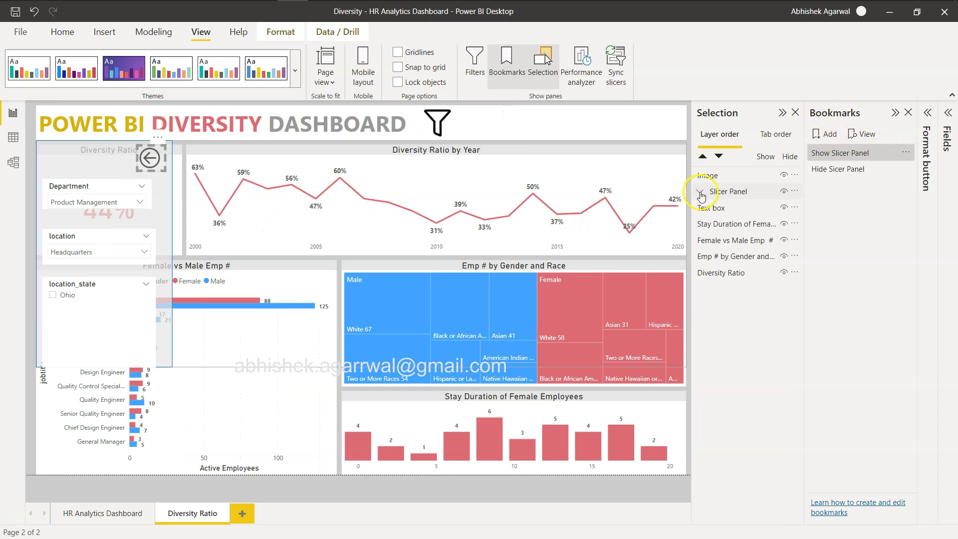
pyautogui.click(700, 191)
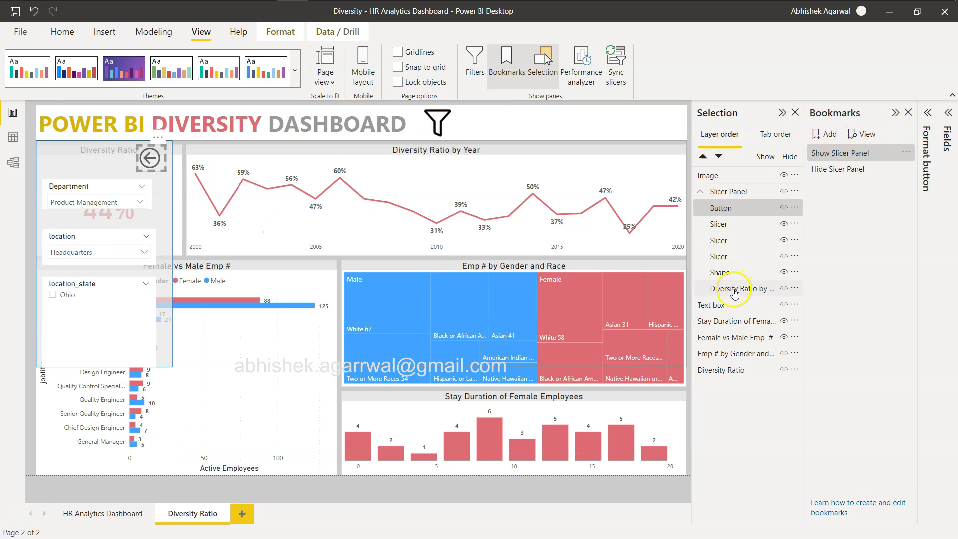
pyautogui.moveTo(734, 293); pyautogui.dragTo(735, 321)
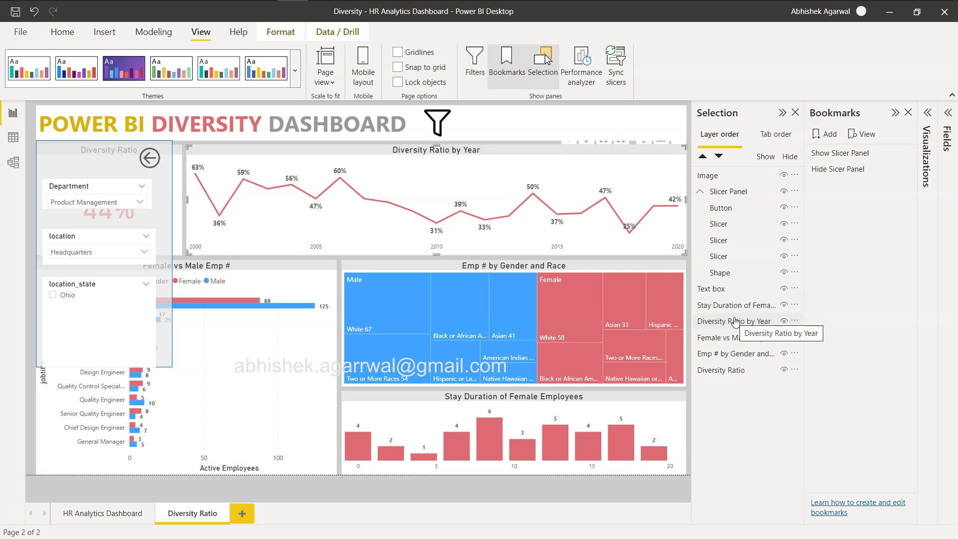
pyautogui.click(152, 162)
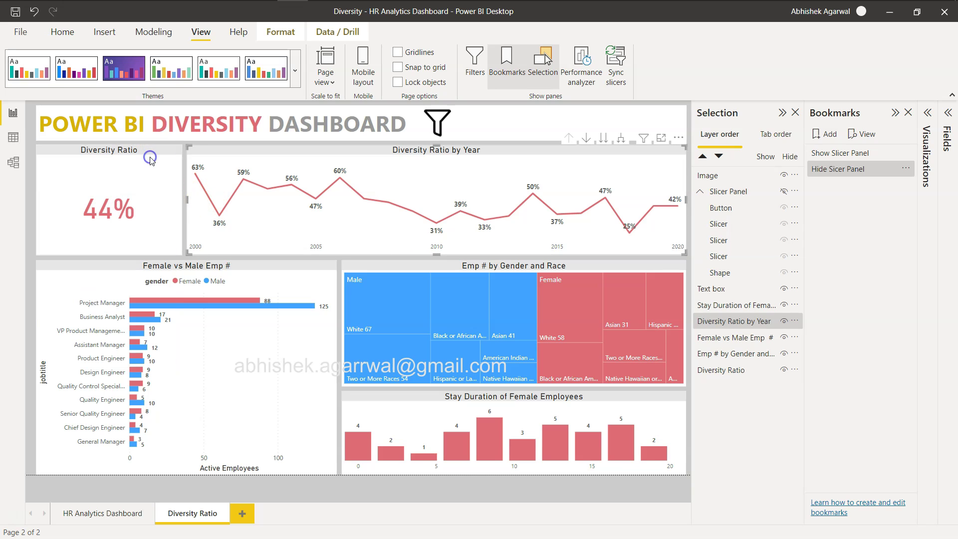
pyautogui.click(439, 128)
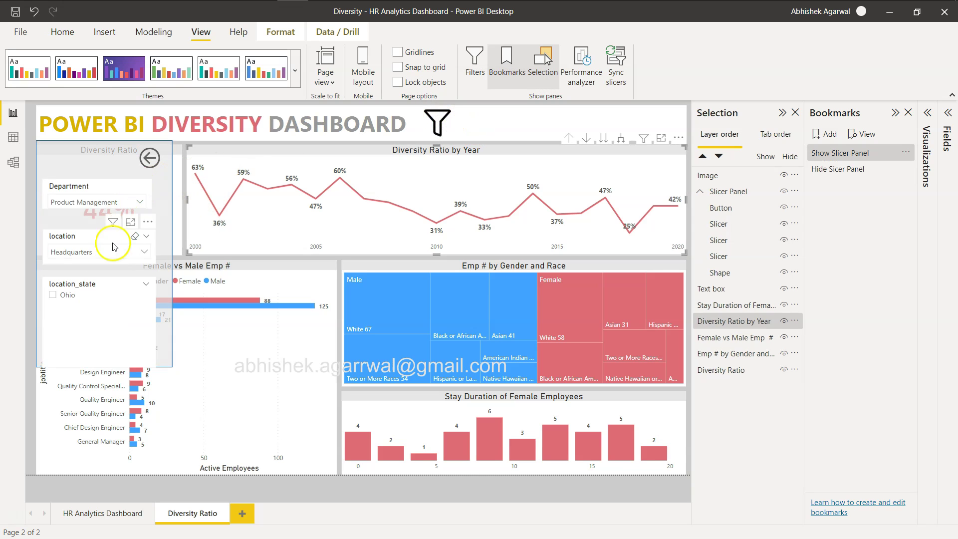
# Filter the Department slicer to Legal and collapse the slicer panel with its Back button.
pyautogui.click(93, 202)
pyautogui.click(70, 264)
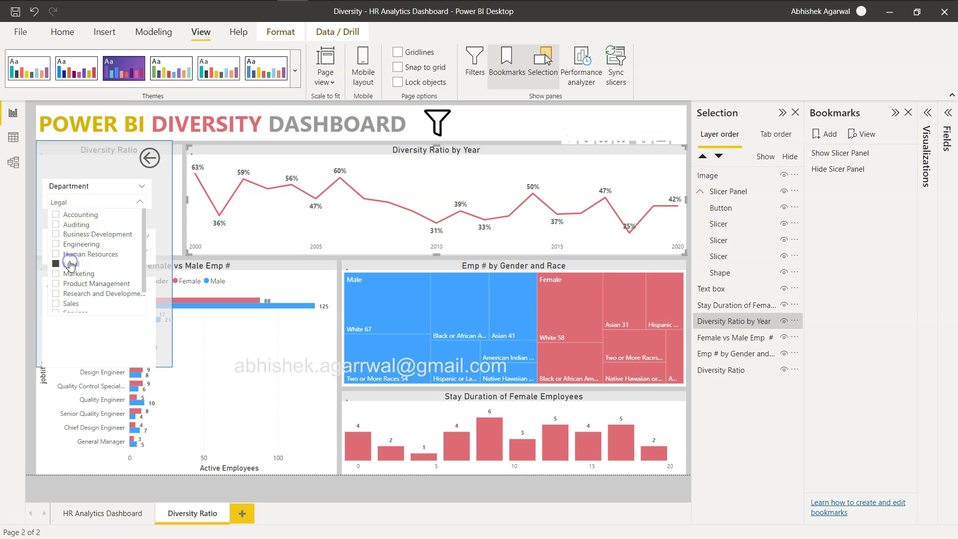
pyautogui.click(150, 159)
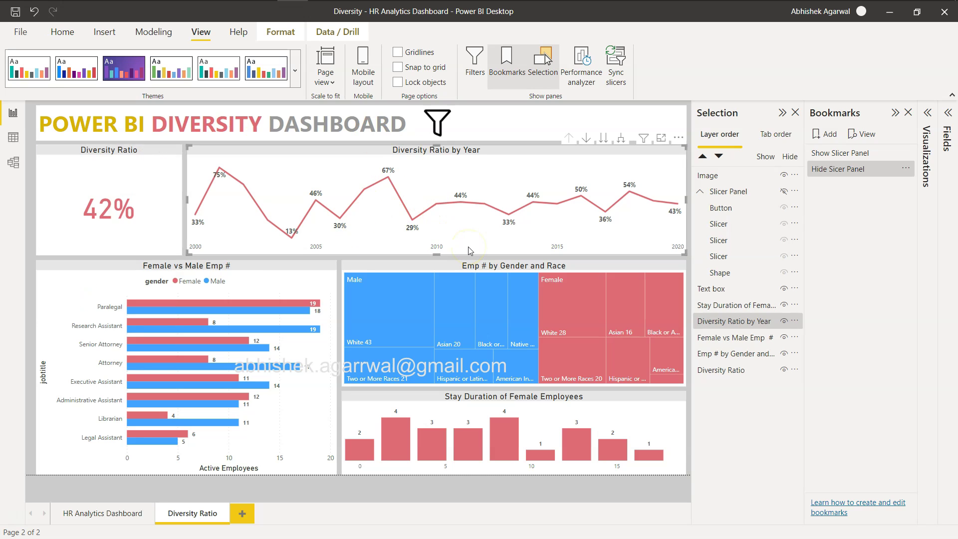
# Close the Selection and Bookmarks panes, and reopen the slicer panel from the filter icon.
pyautogui.click(909, 112)
pyautogui.click(909, 112)
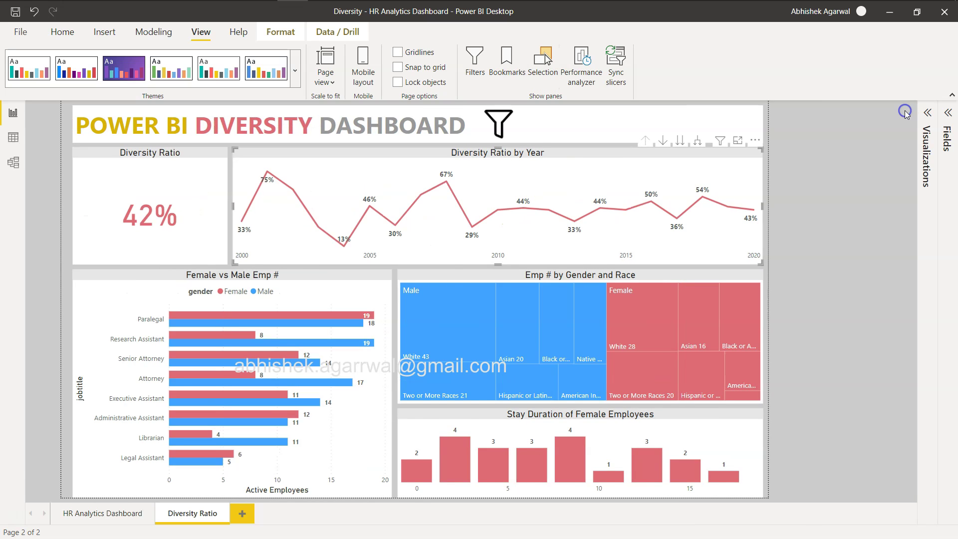
pyautogui.click(866, 243)
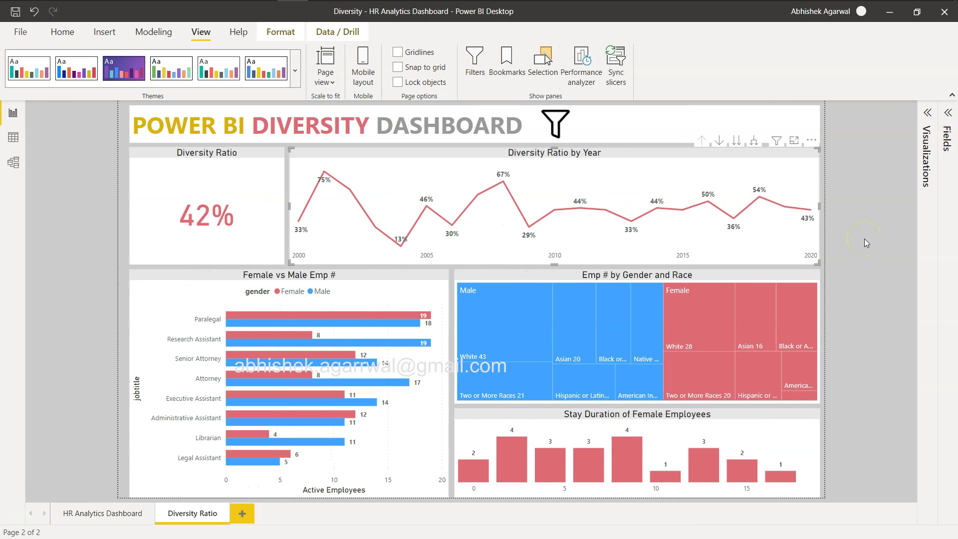
pyautogui.keyDown('ctrl'); pyautogui.click(552, 124); pyautogui.keyUp('ctrl')
pyautogui.click(192, 356)
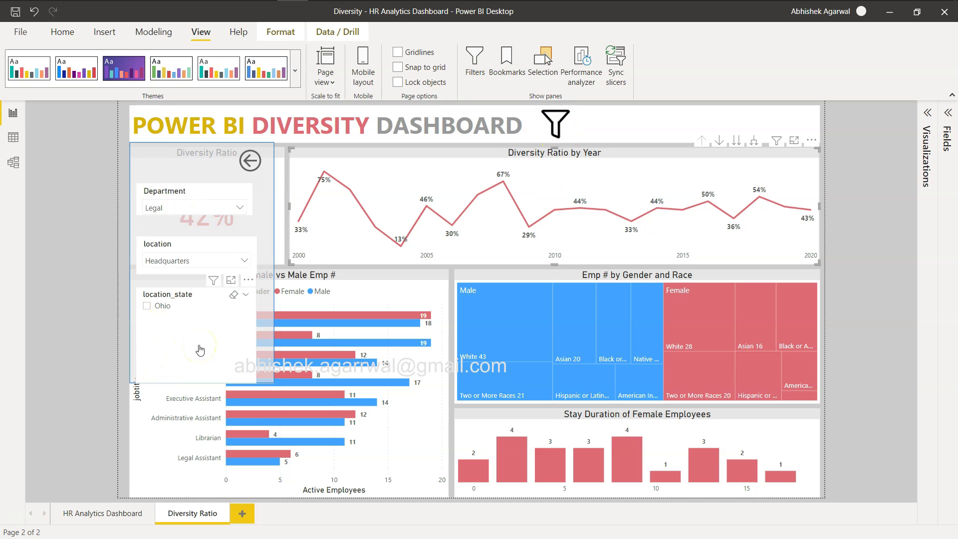
pyautogui.click(233, 337)
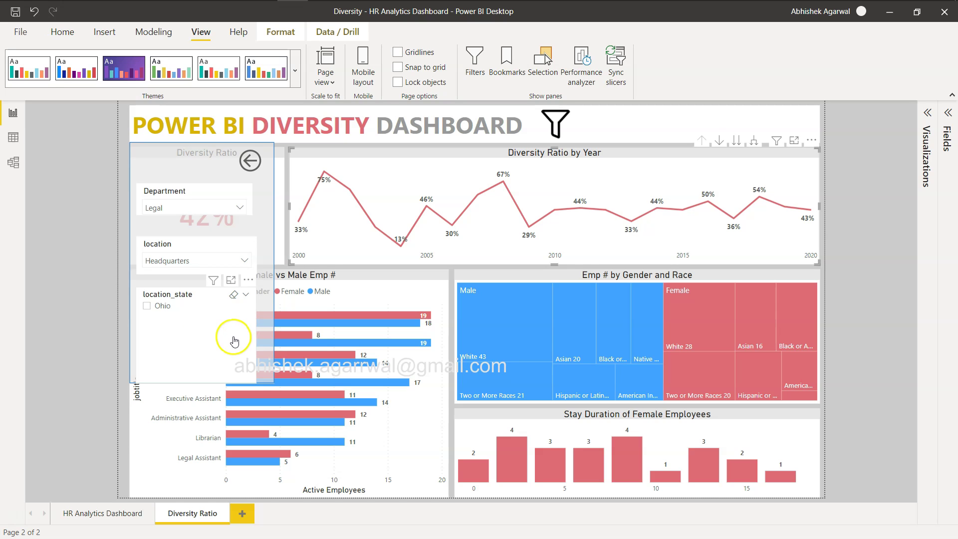